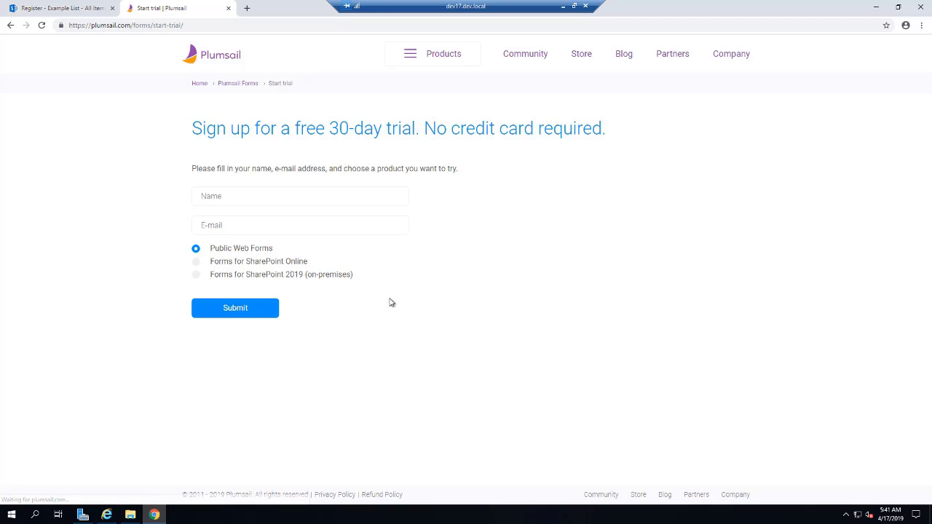
Step: Enter your name and e-mail in the trial form and choose Forms for SharePoint 2019 (on-premises)
left_click(284, 197)
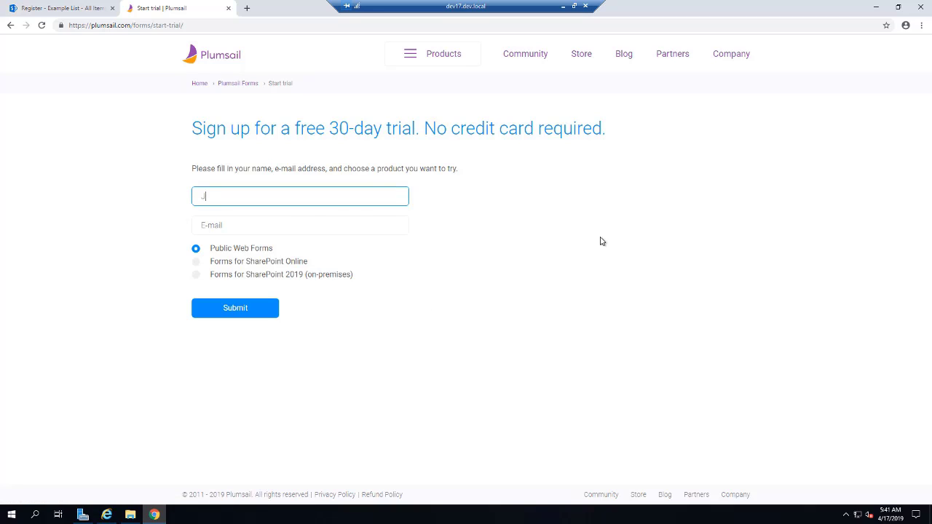
key("Tab")
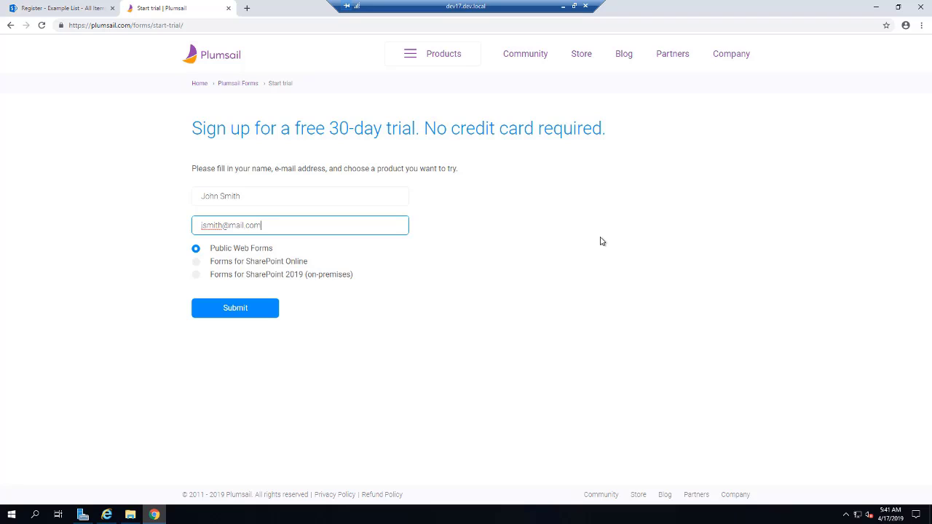
left_click(333, 276)
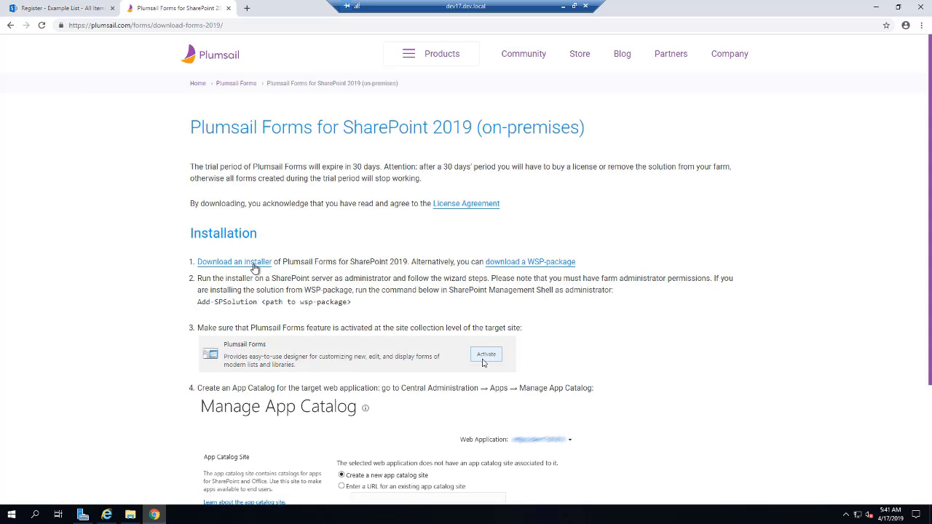
Step: Download PlumsailForms2019Setup.exe and show it in the Downloads folder
left_click(256, 267)
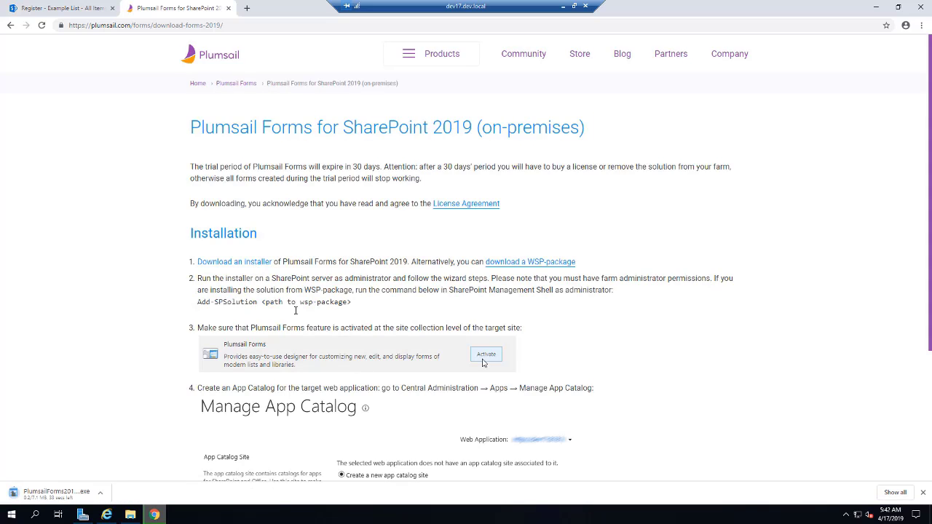
left_click(100, 492)
left_click(126, 460)
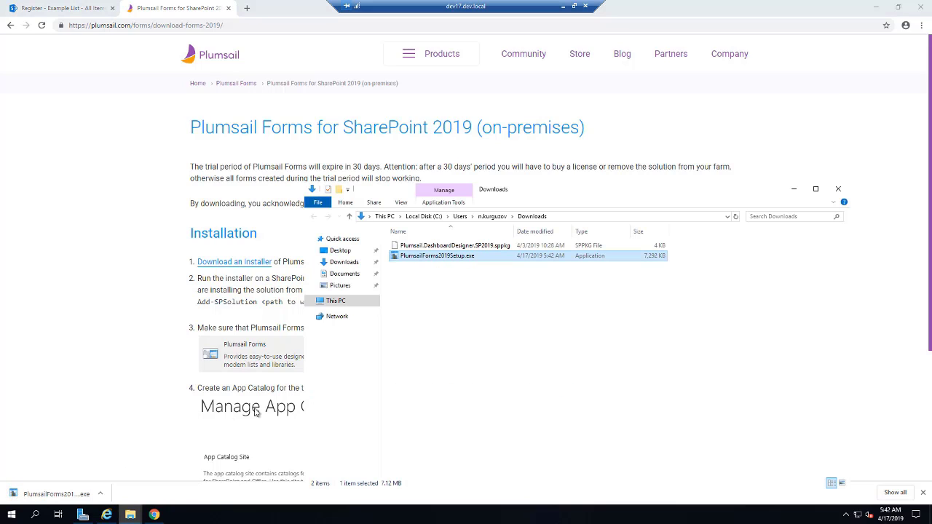
left_click(874, 9)
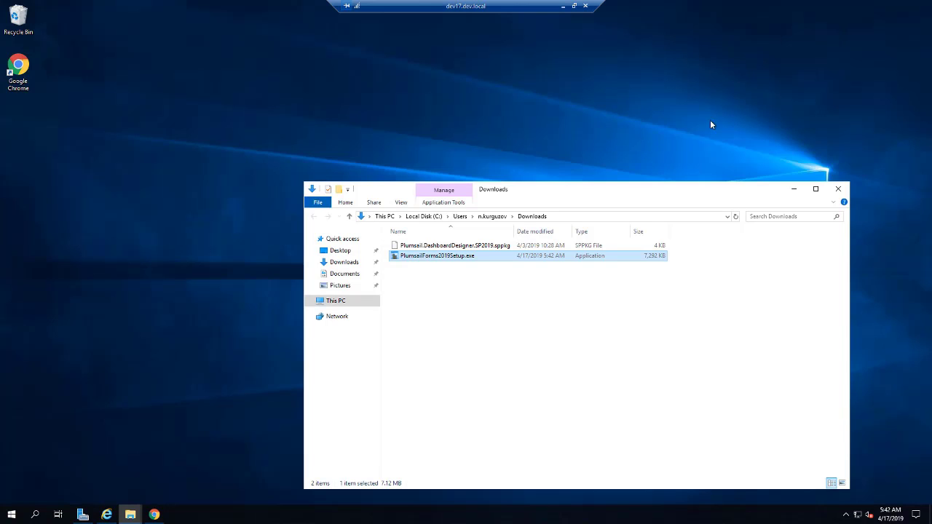
Step: Run the setup as administrator, pass the system check, and accept the license terms
right_click(452, 257)
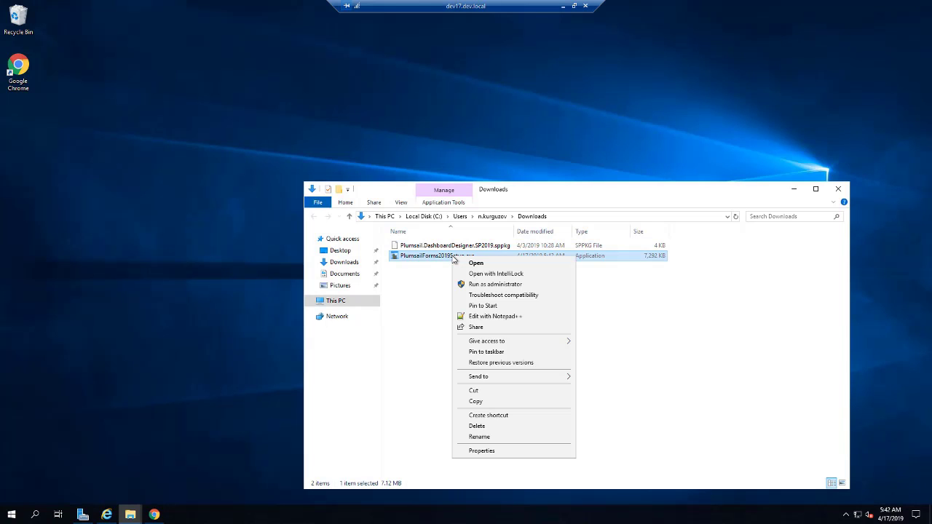
left_click(501, 289)
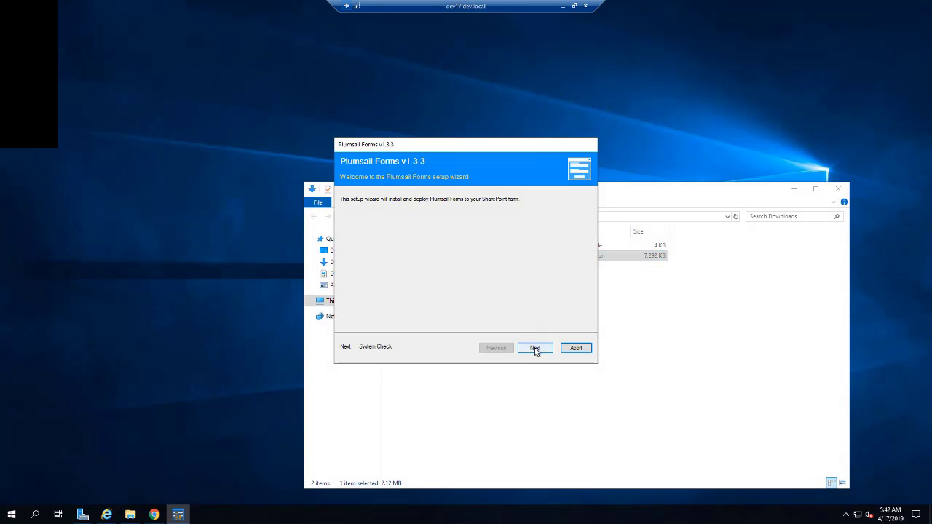
left_click(535, 349)
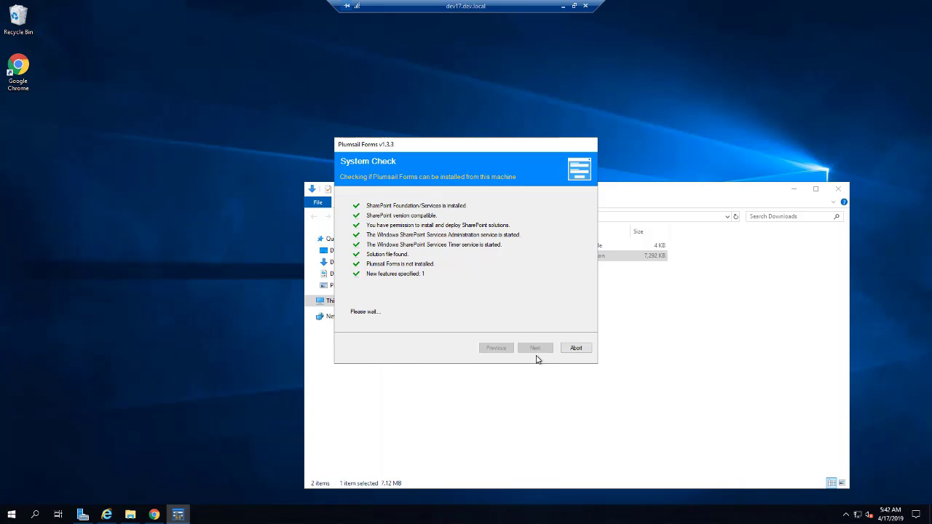
left_click(534, 350)
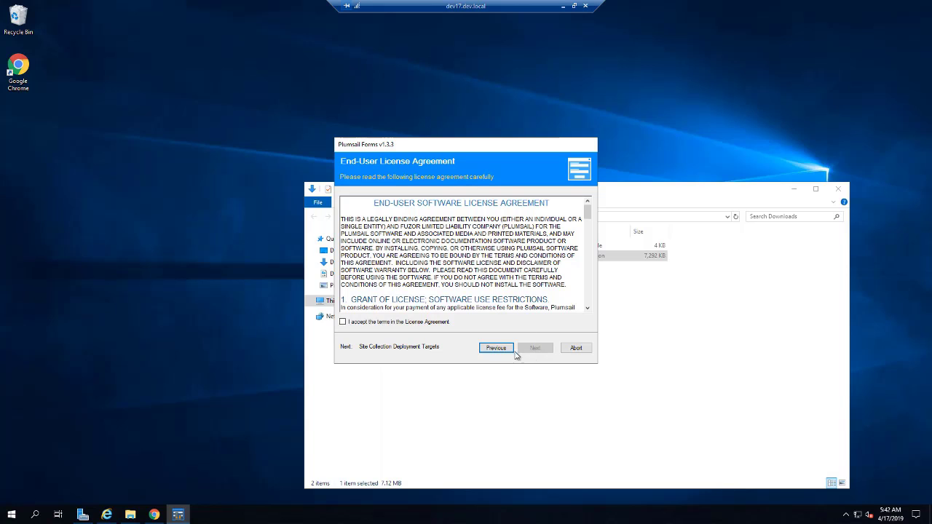
mouse_move(587, 212)
left_mouse_down()
mouse_move(587, 227)
mouse_move(586, 208)
left_mouse_up()
left_click(392, 323)
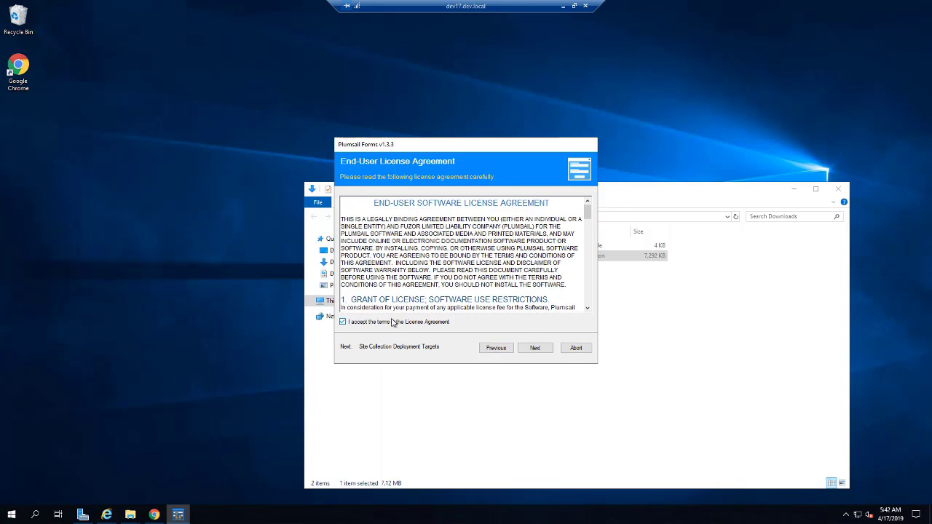
left_click(534, 349)
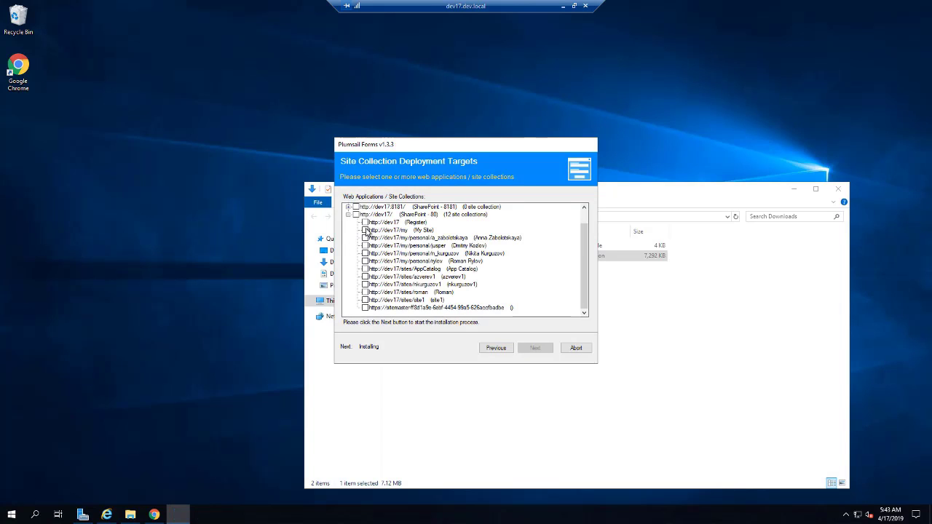
left_click(365, 223)
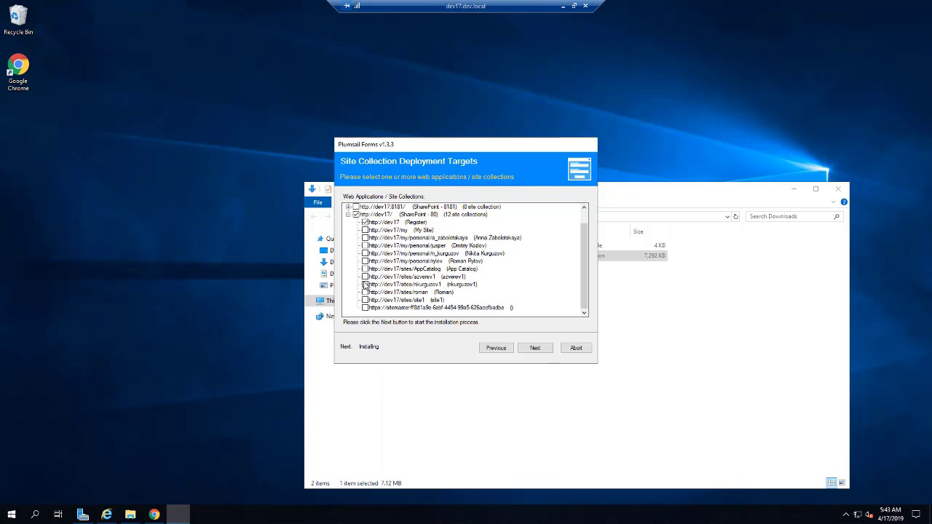
left_click(538, 353)
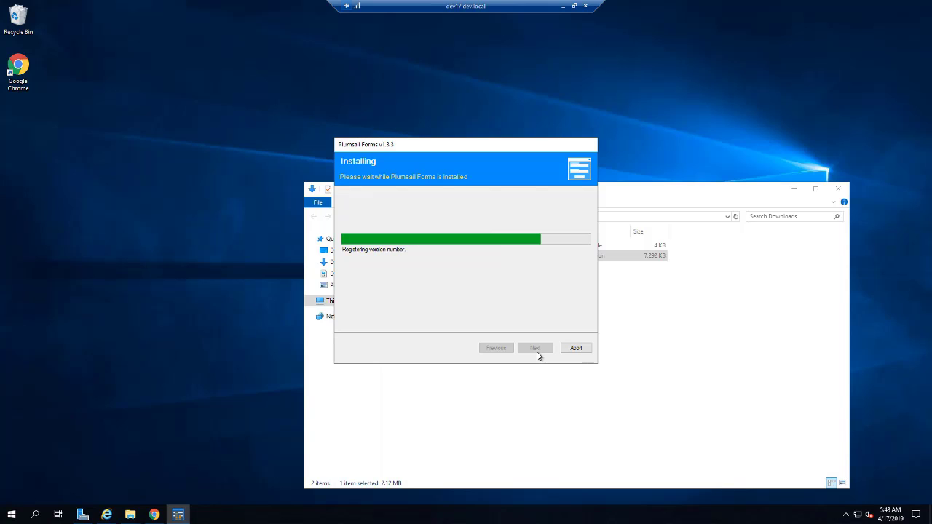
left_click(535, 349)
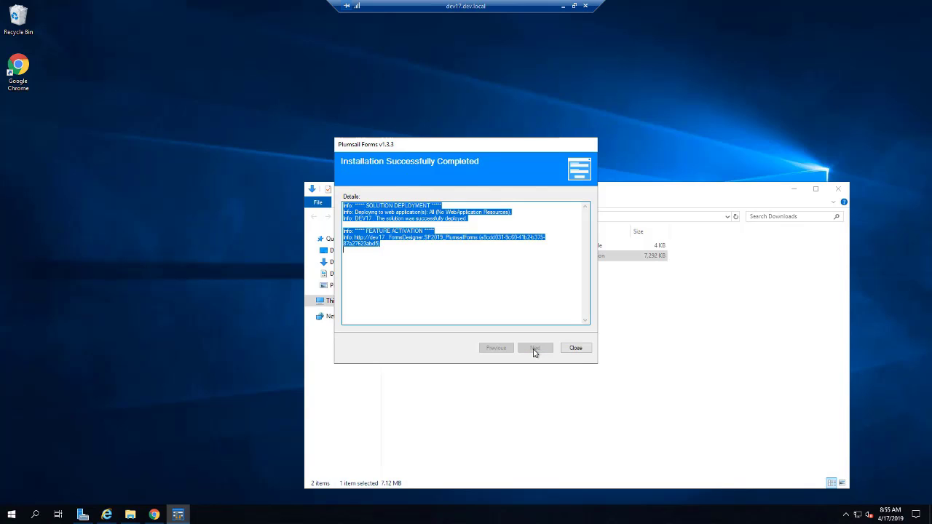
left_click(574, 348)
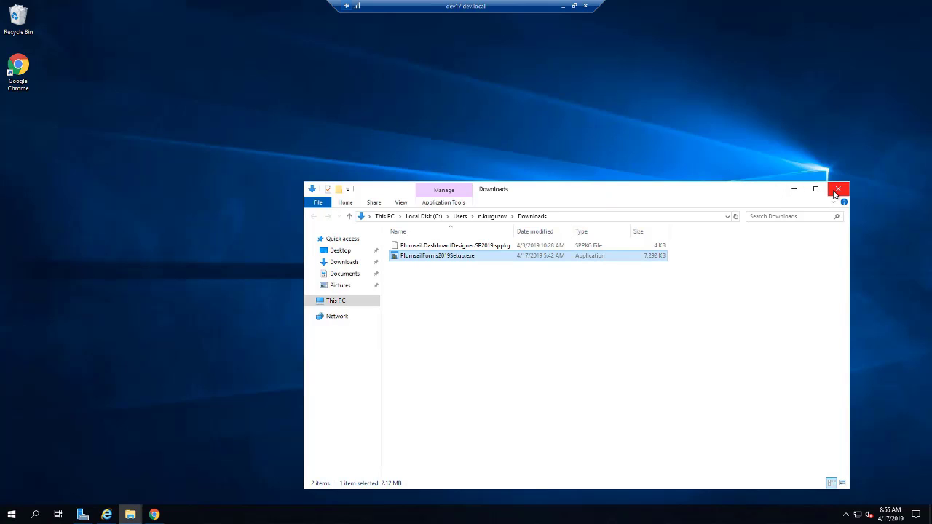
Step: Close the Downloads folder and return to the Register Example List in the browser
left_click(836, 190)
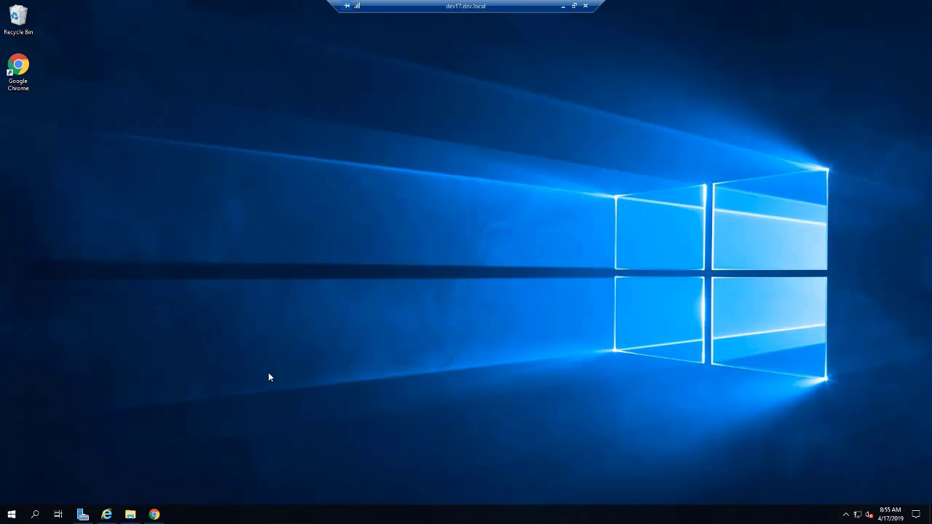
left_click(154, 514)
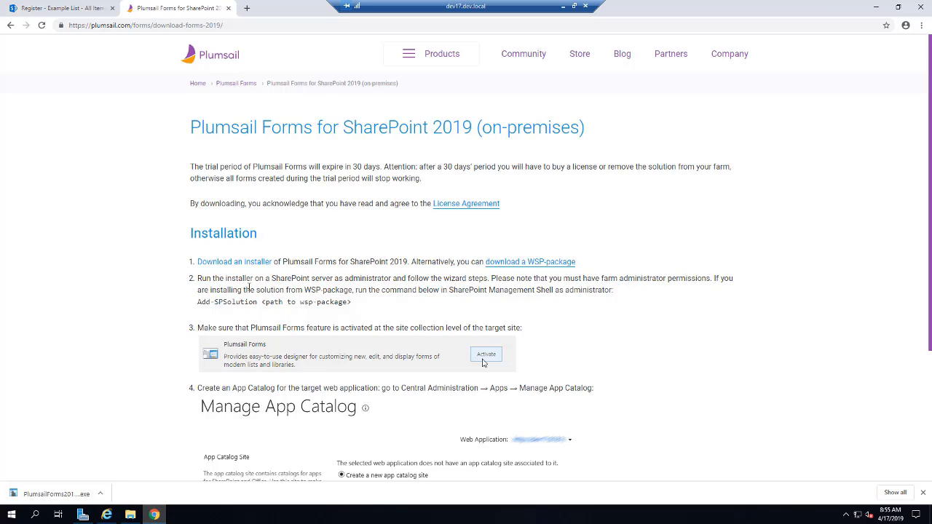
scroll(248, 293, "down", 1)
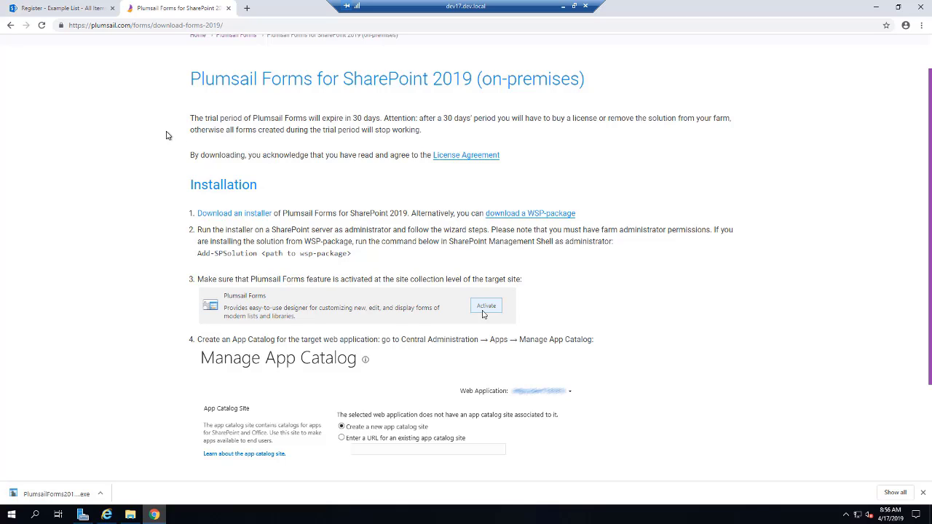
left_click(42, 7)
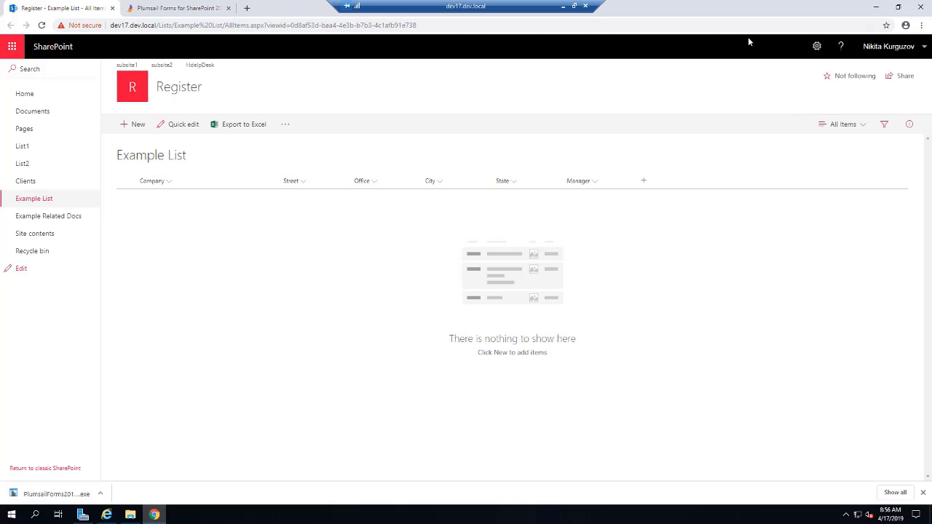
Step: Confirm in Site Collection Features that the Plumsail Forms feature is Active, then close that tab
left_click(816, 46)
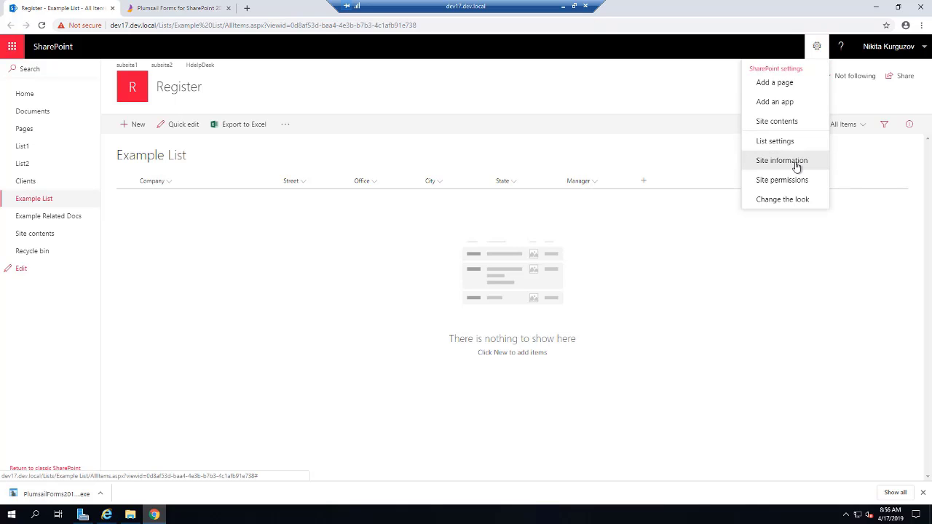
left_click(796, 166)
middle_click(818, 302)
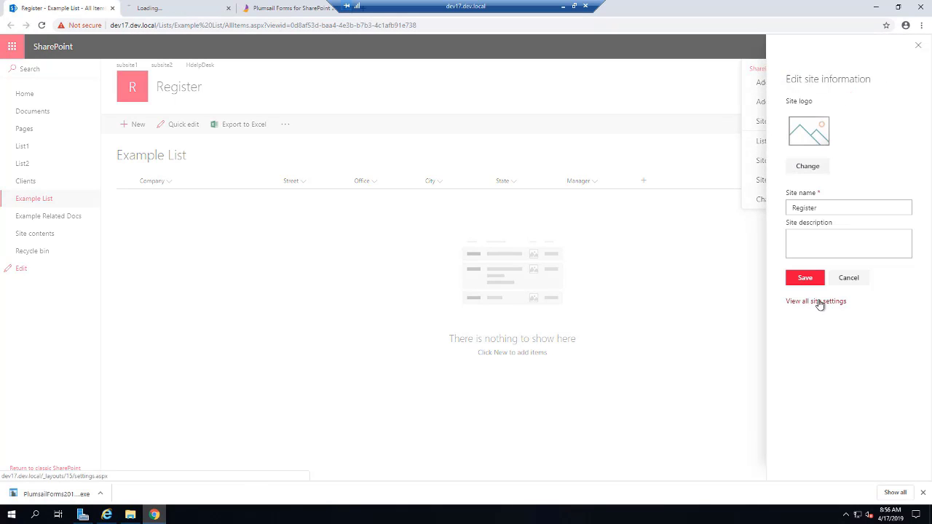
left_click(185, 10)
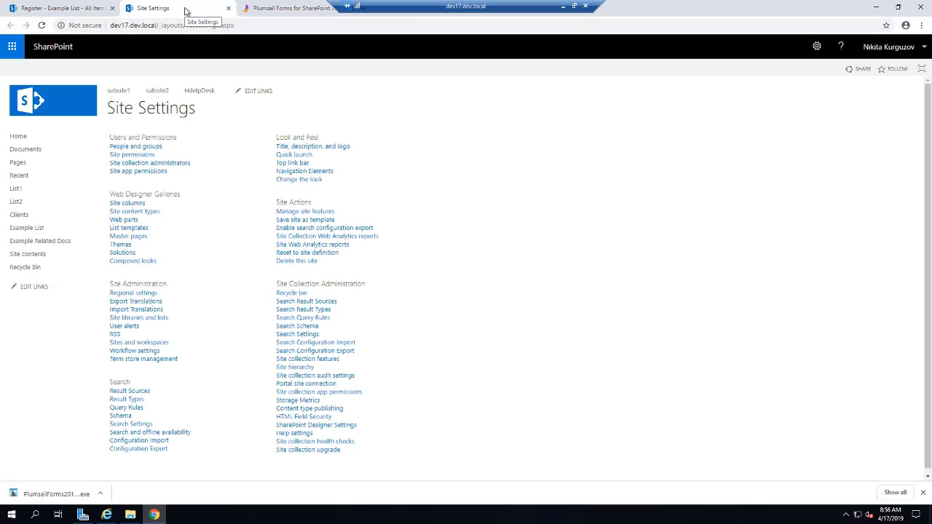
left_click(327, 362)
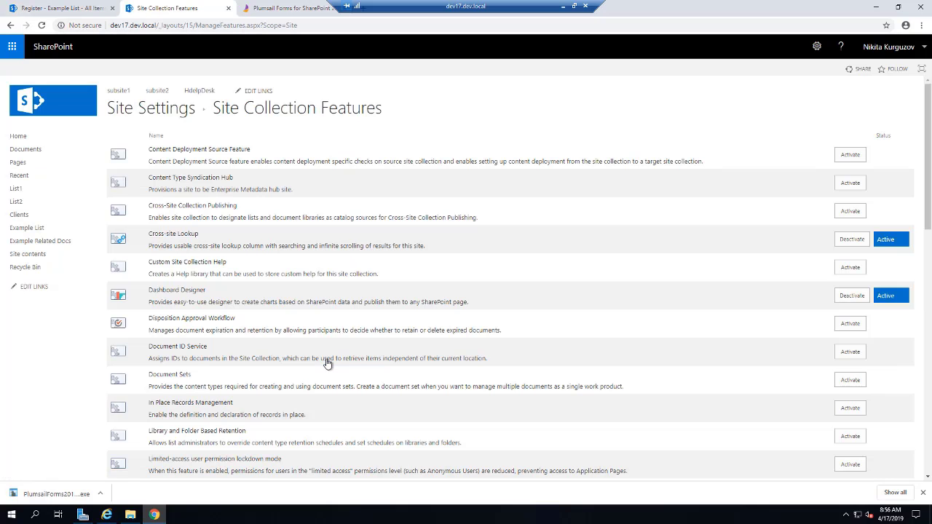
scroll(327, 362, "down", 2)
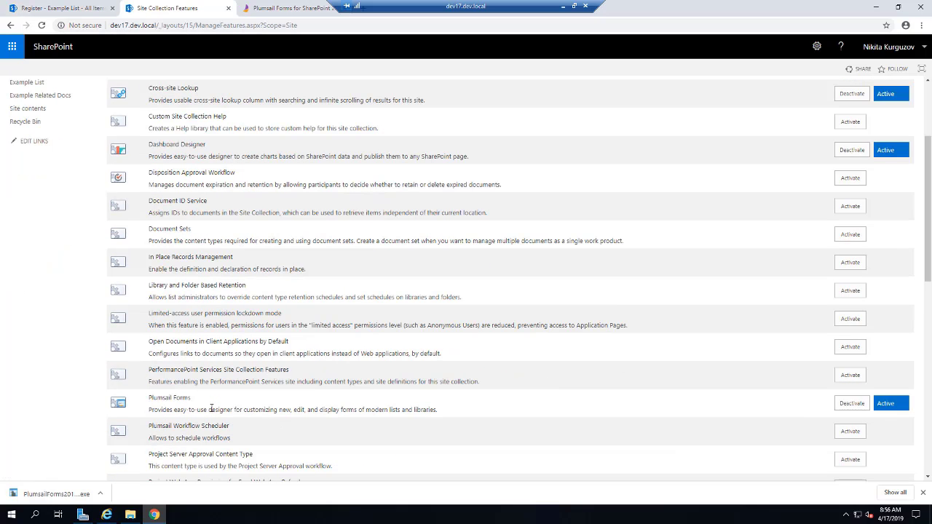
left_click(229, 9)
left_click(630, 398)
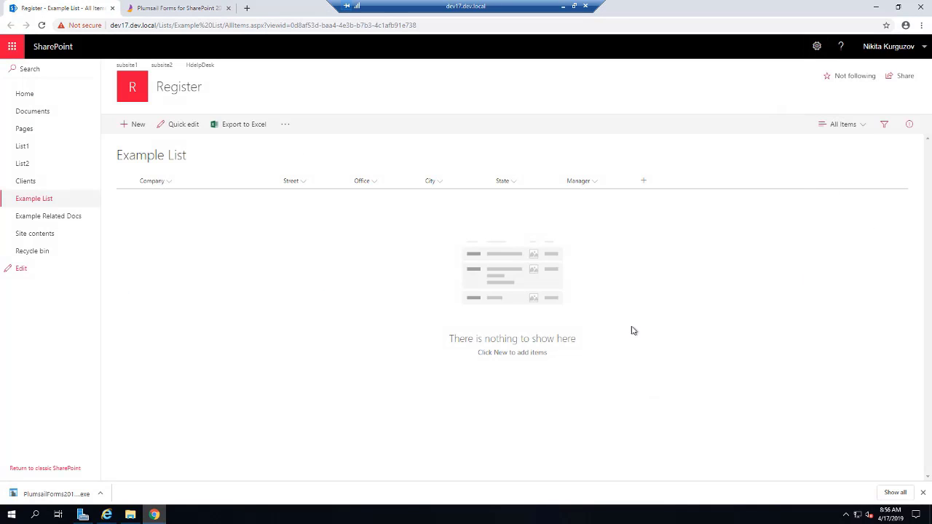
Step: Search the Start menu for 'cen' and launch SharePoint 2019 Central Administration
left_click(167, 10)
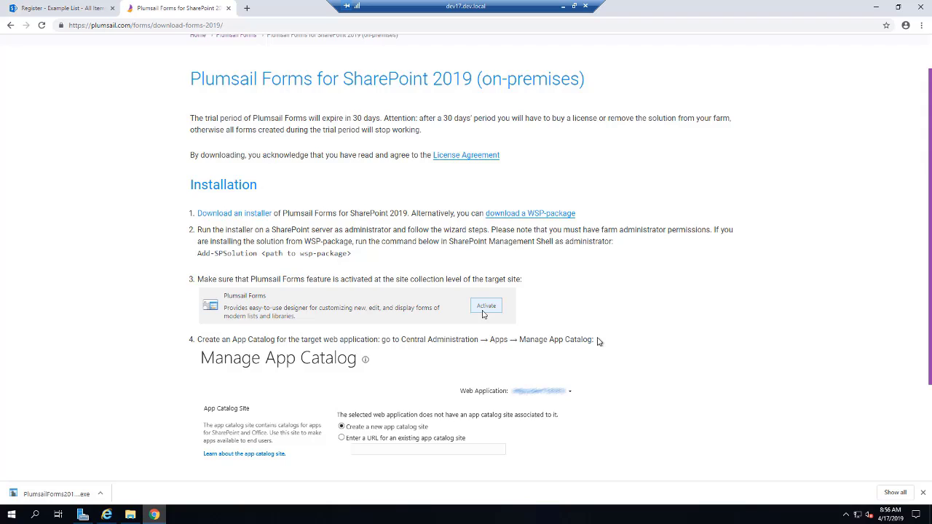
scroll(597, 341, "down", 2)
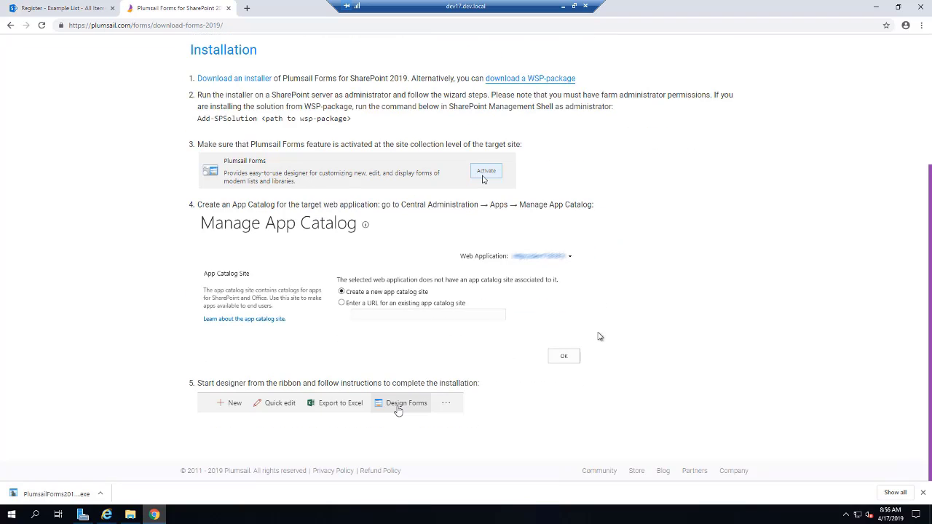
left_click(9, 517)
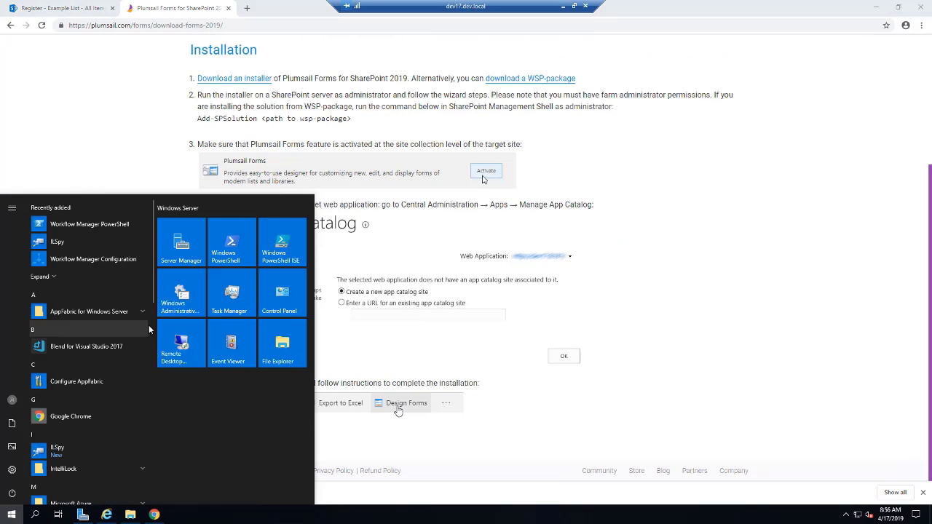
type("centr")
left_click(184, 245)
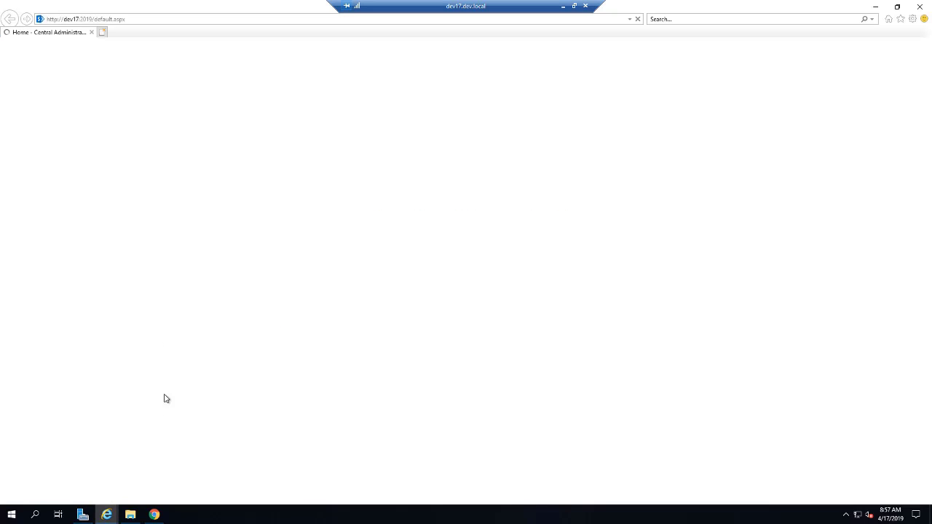
Step: Find the SharePoint - 8080 app catalog and open its Apps for SharePoint library
left_click(452, 362)
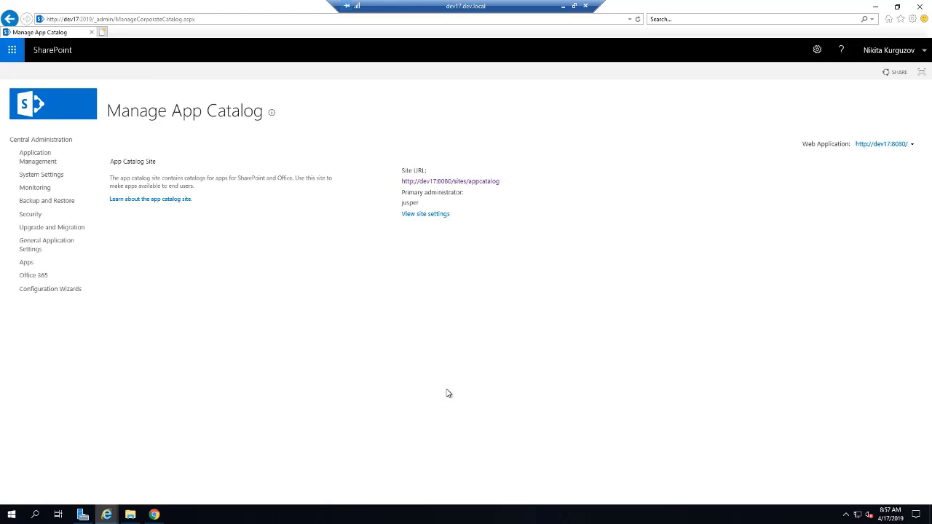
left_click(896, 146)
left_click(890, 162)
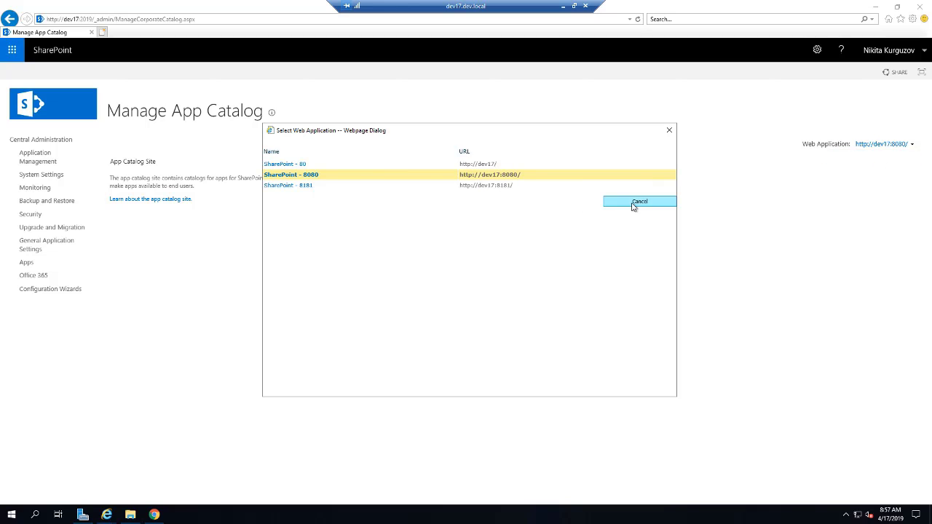
left_click(320, 174)
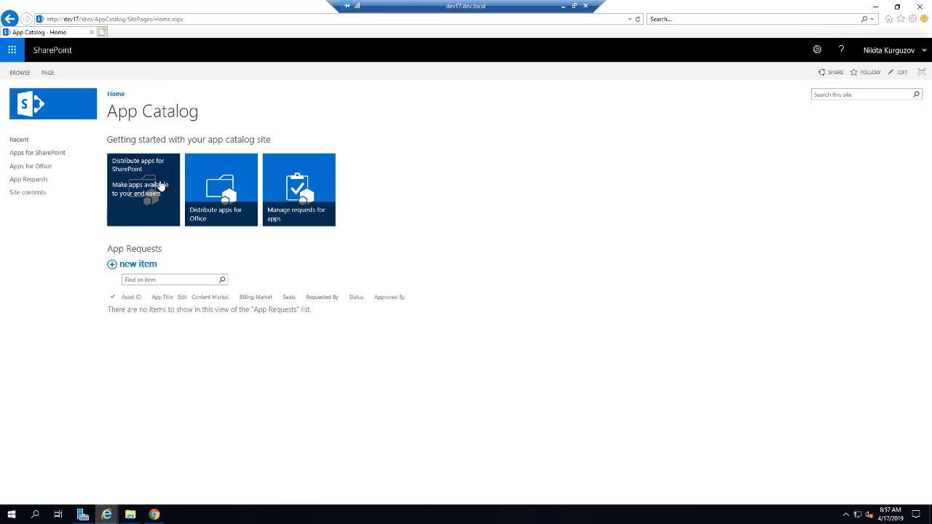
left_click(161, 186)
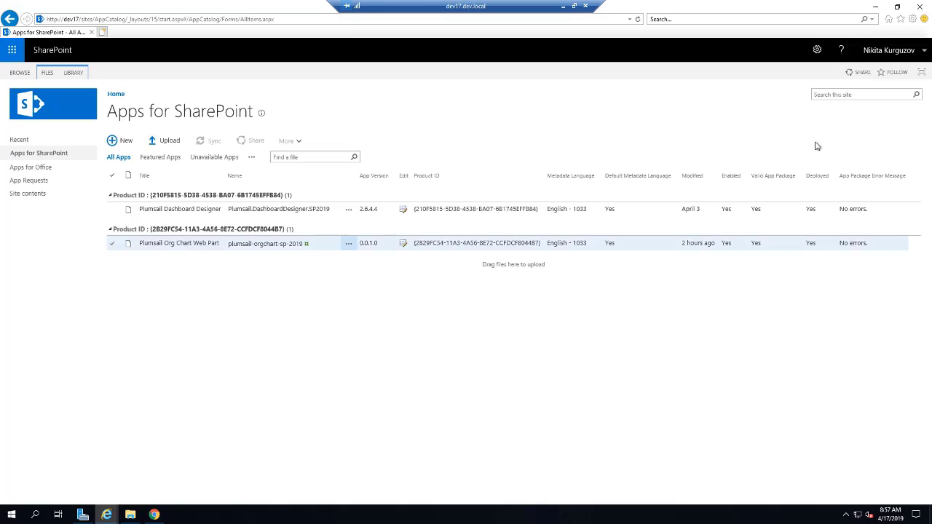
left_click(873, 9)
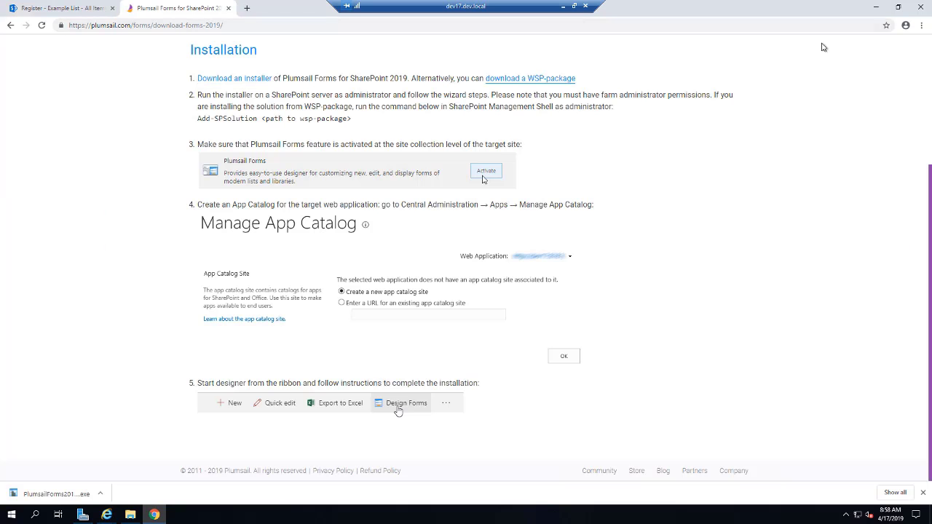
Step: Reload the Register Example List and open the Plumsail form designer for it
left_click(61, 9)
left_click(286, 122)
left_click(41, 25)
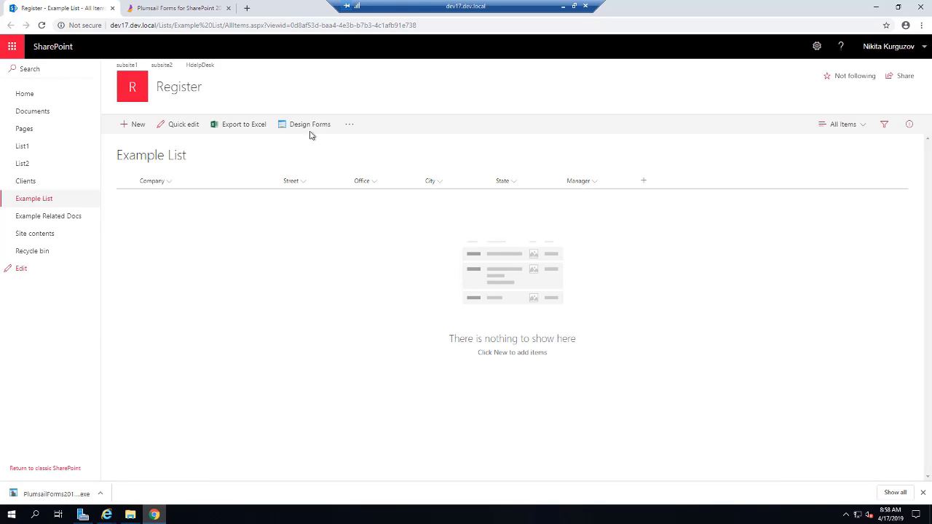
left_click(308, 130)
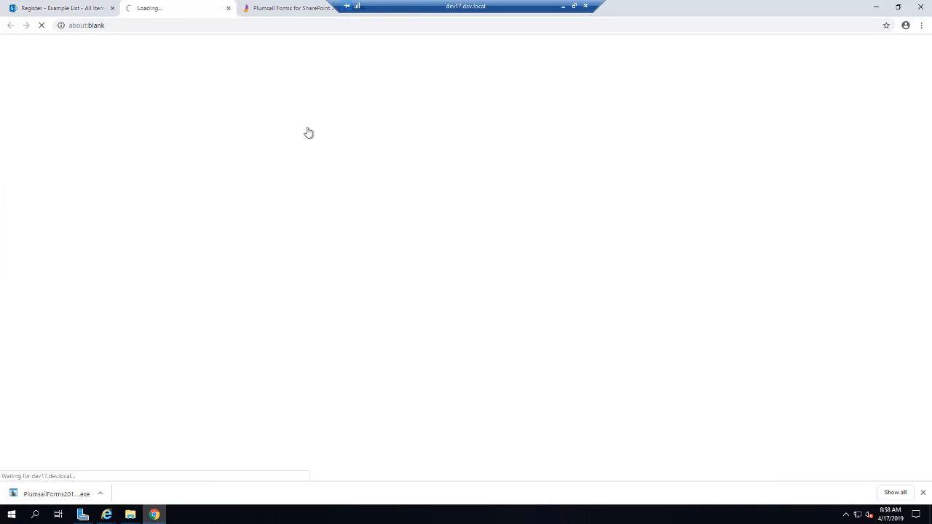
Step: Download Plumsail.Form.SP2019.sppkg and show it in the Downloads folder
left_click(197, 164)
left_click(99, 493)
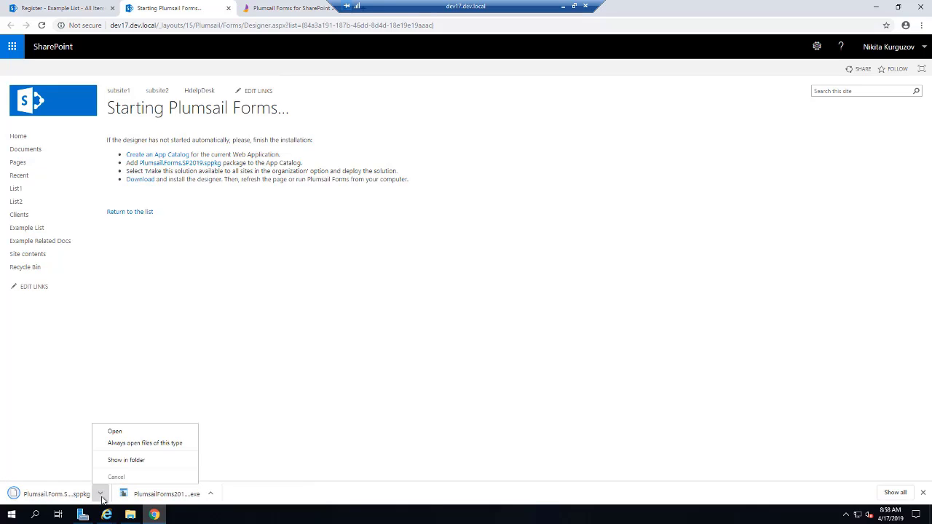
left_click(125, 464)
Step: Arrange the Apps for SharePoint and Downloads windows and start a new upload to the library
mouse_move(120, 519)
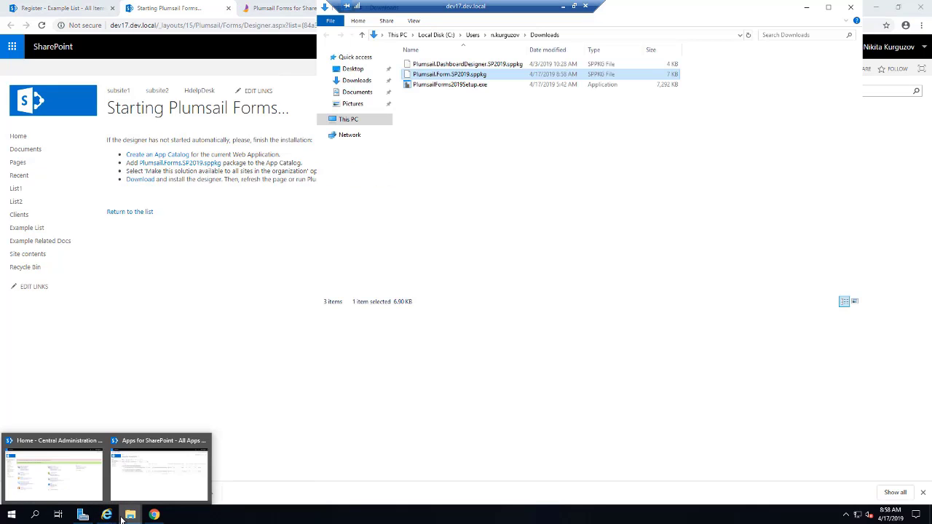
left_click(137, 487)
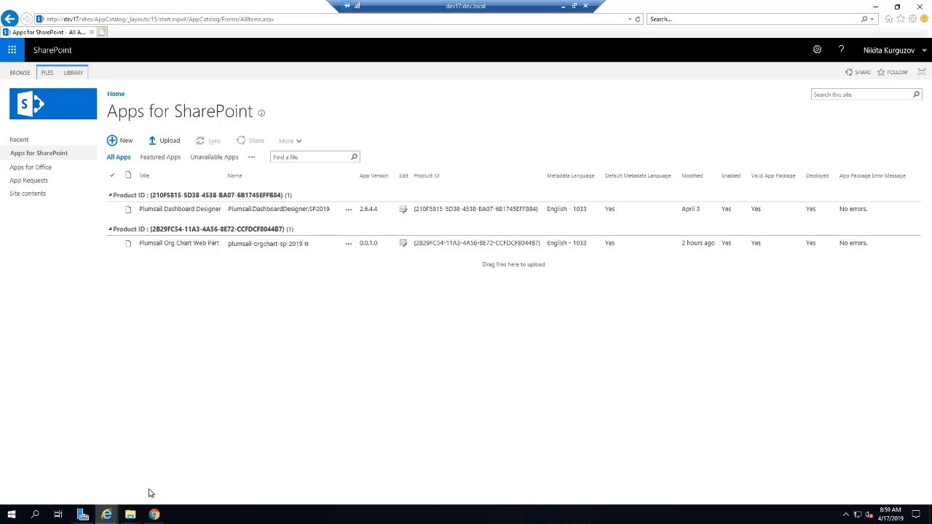
mouse_move(142, 513)
left_click(178, 469)
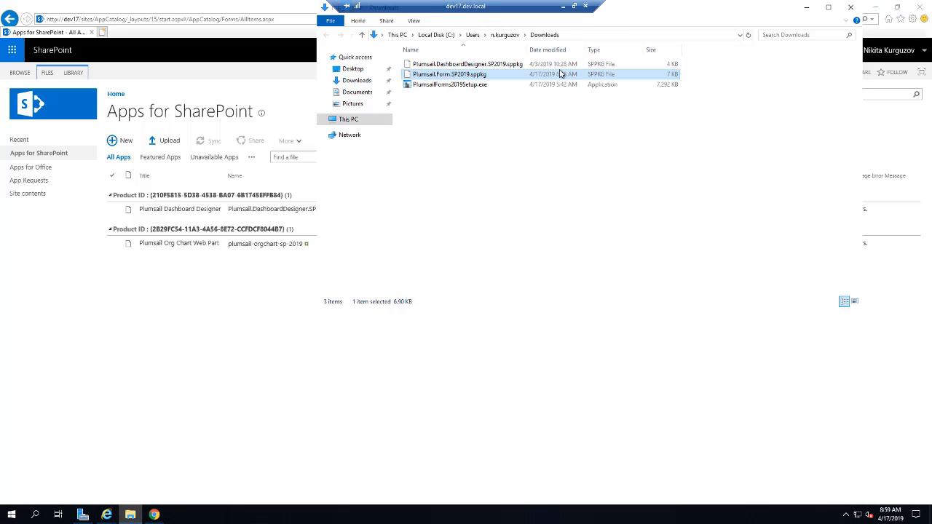
left_click(167, 142)
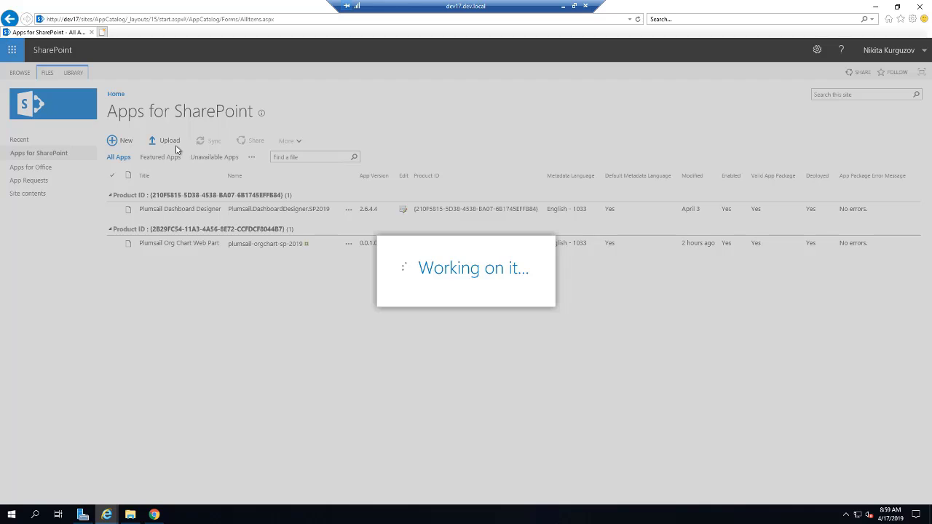
Step: Upload Plumsail.Form.SP2019.sppkg and deploy it, making it available to all sites
left_click(571, 221)
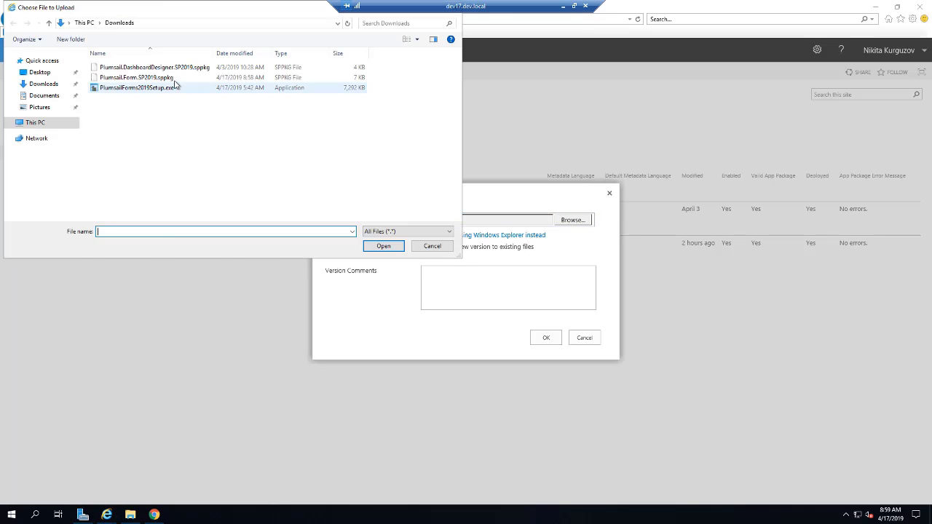
double_click(146, 77)
left_click(545, 338)
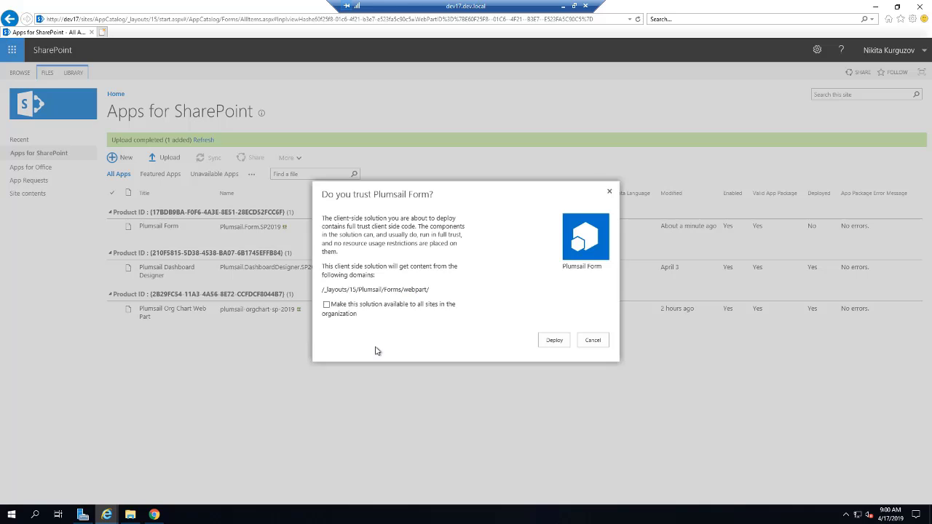
left_click(559, 343)
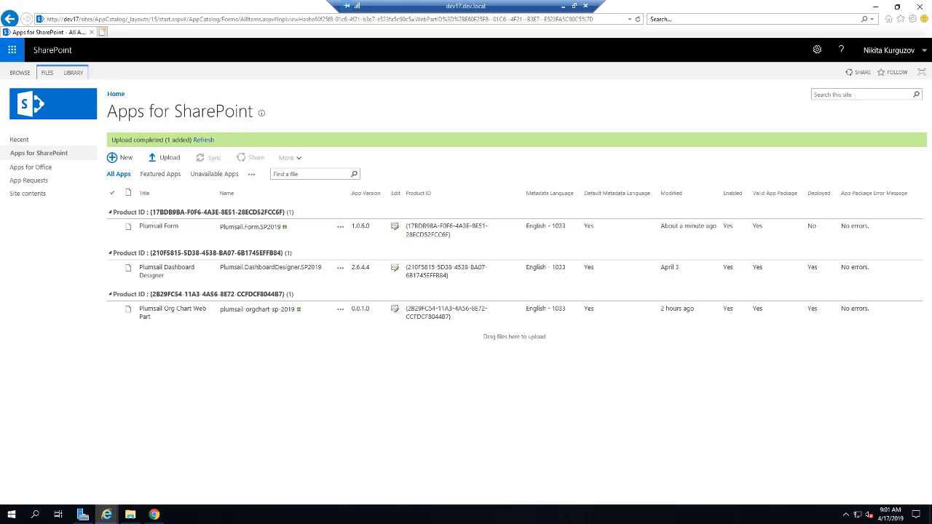
Step: Download DesignerSetup.msi from the Starting Plumsail Forms page and select it in Downloads
left_click(919, 7)
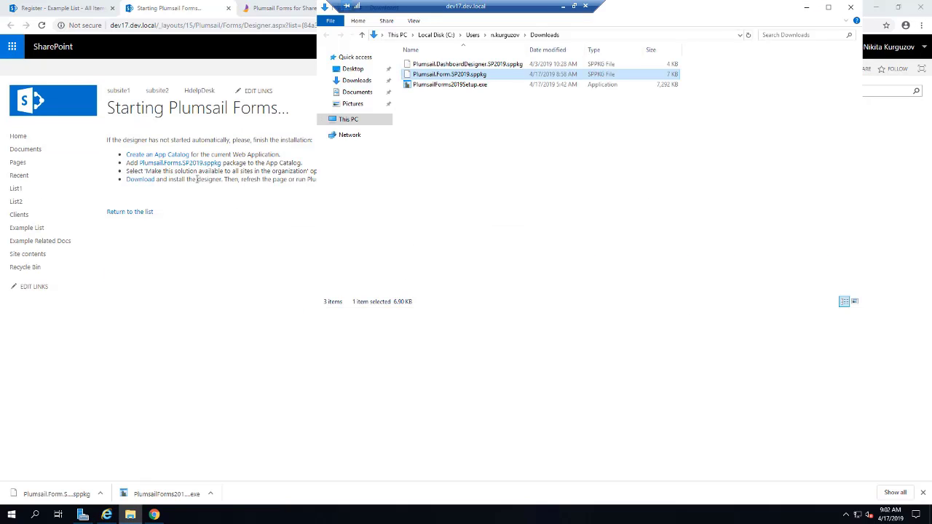
left_click(146, 180)
left_click(101, 493)
left_click(124, 462)
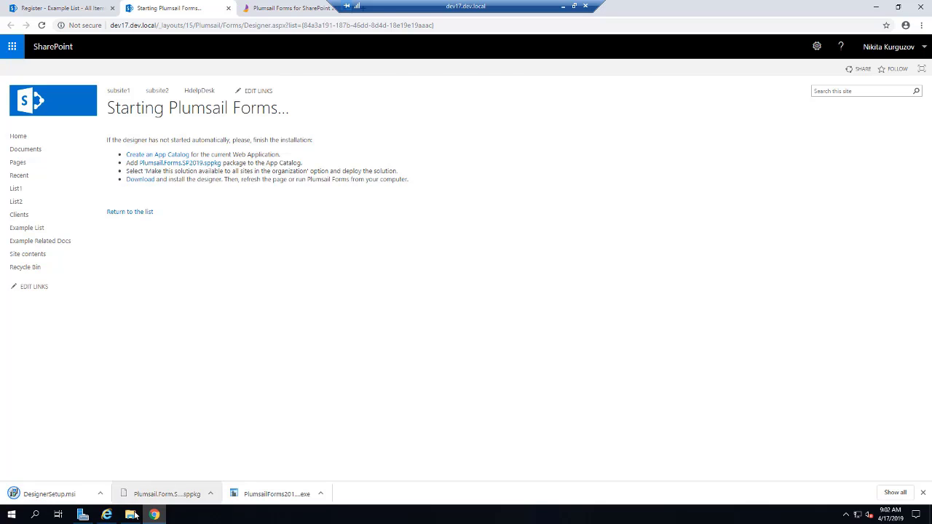
left_click(452, 95)
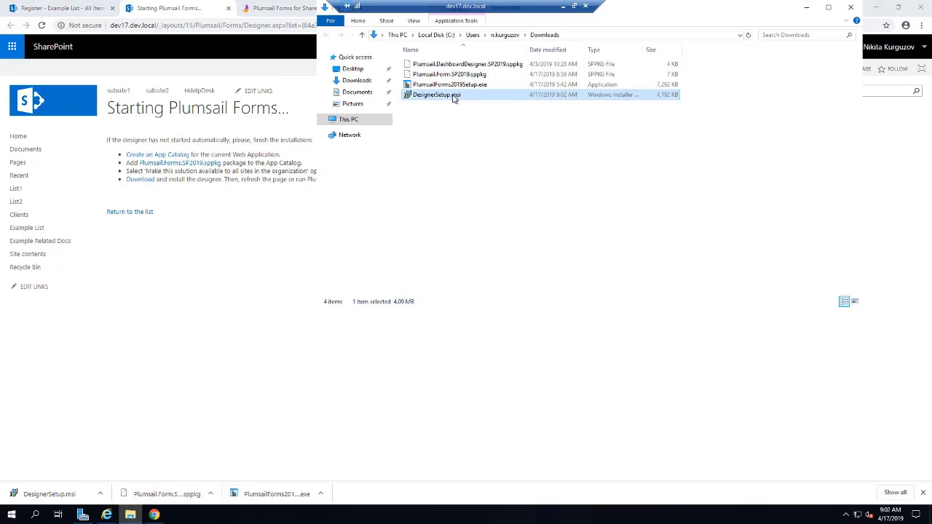
Step: Run DesignerSetup.msi and install Plumsail Forms 1.3.3, accepting the license and default folder
double_click(452, 96)
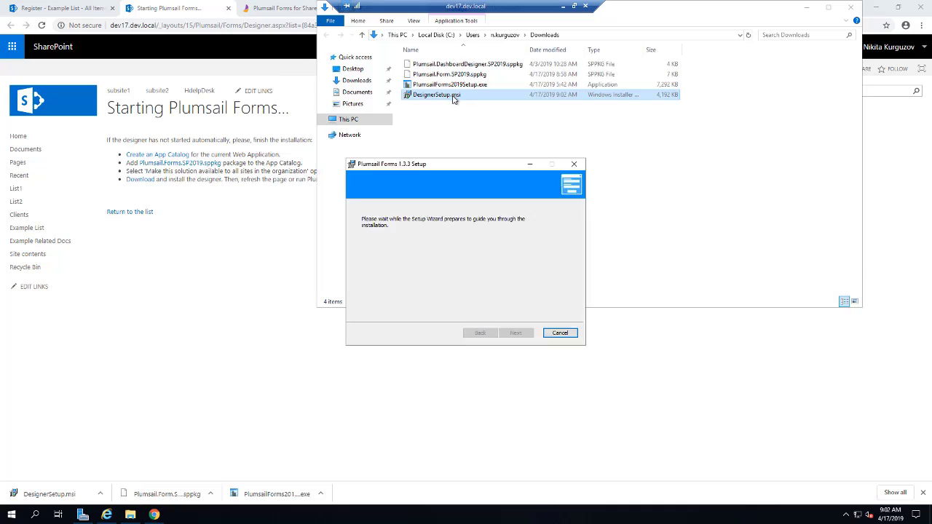
left_click(529, 335)
left_click(469, 313)
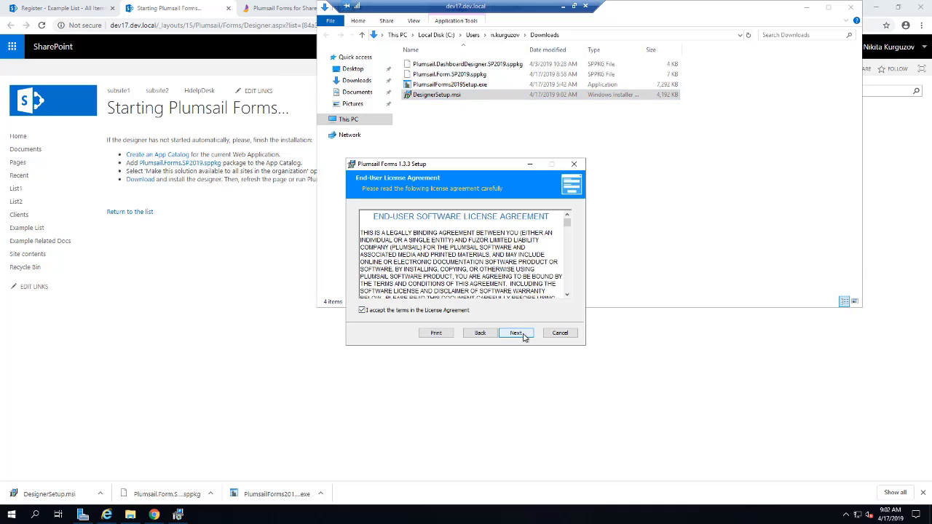
left_click(524, 335)
left_click(516, 332)
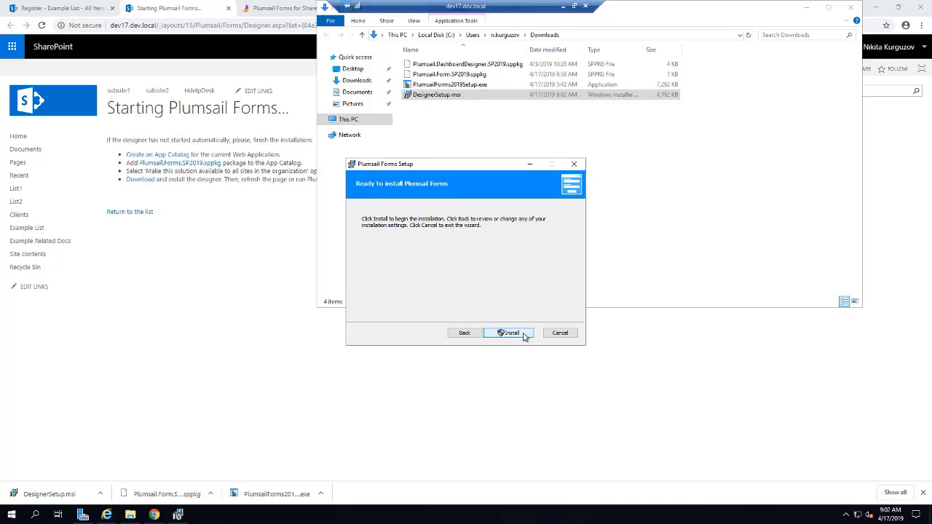
left_click(516, 333)
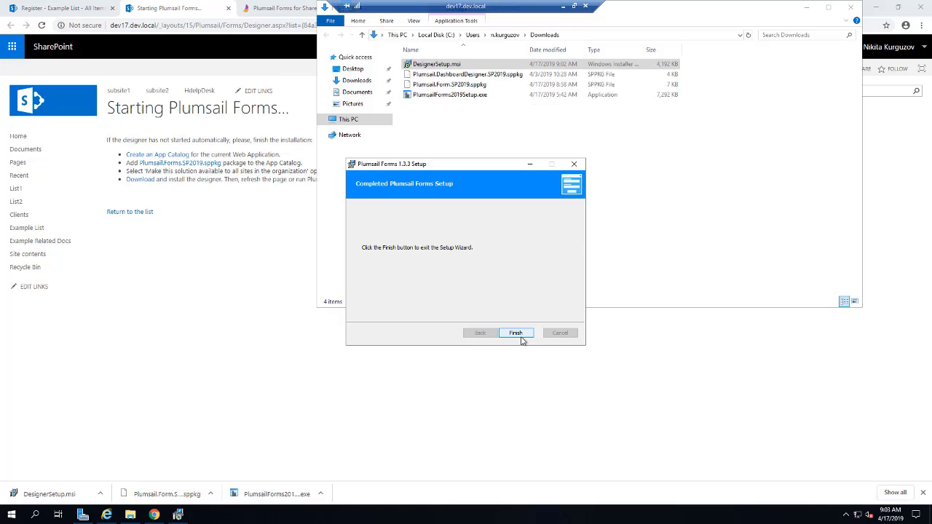
left_click(514, 337)
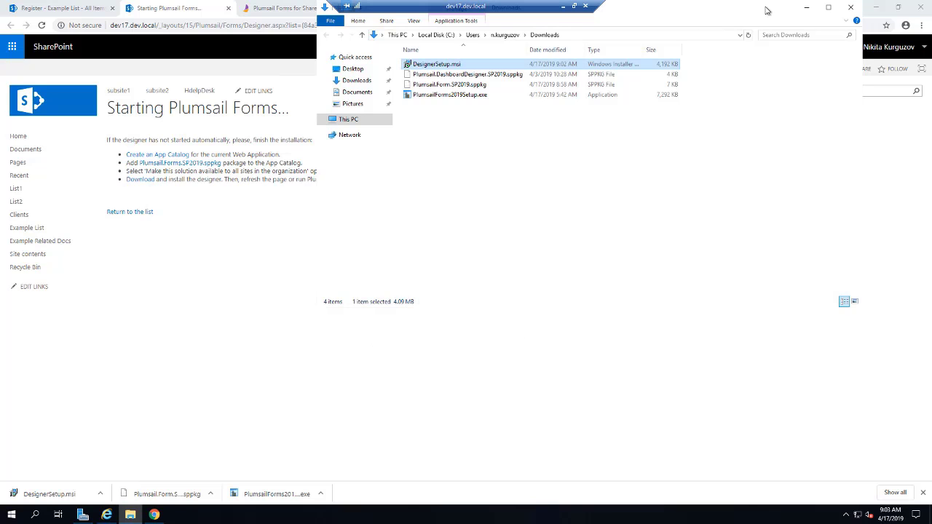
left_click(806, 8)
Step: Return to the Example List and launch the Plumsail Forms designer from the Start menu
left_click(145, 211)
left_click(112, 8)
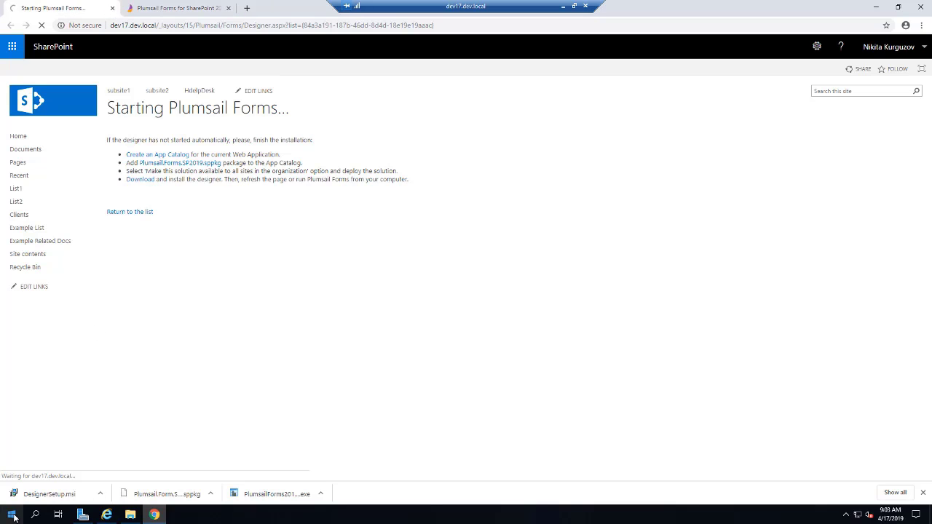
left_click(12, 514)
scroll(104, 404, "down", 5)
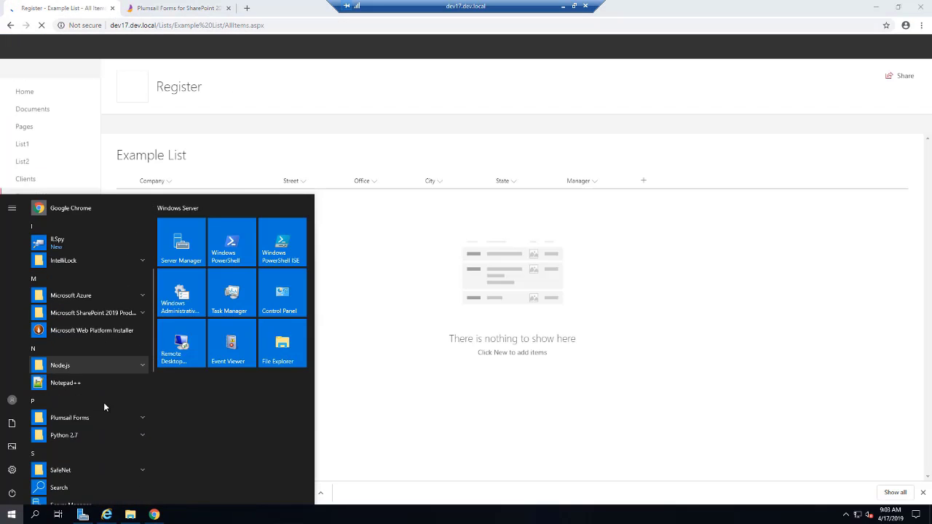
left_click(76, 347)
left_click(79, 364)
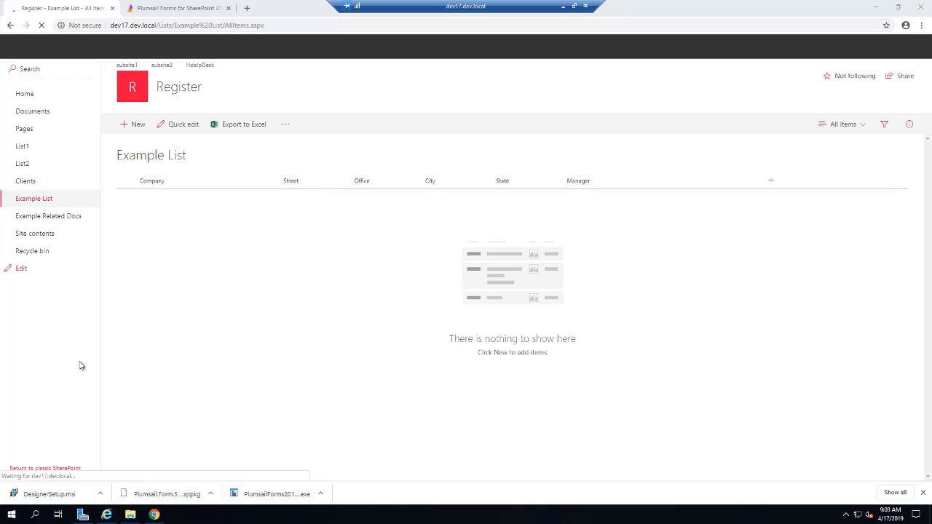
left_click(922, 494)
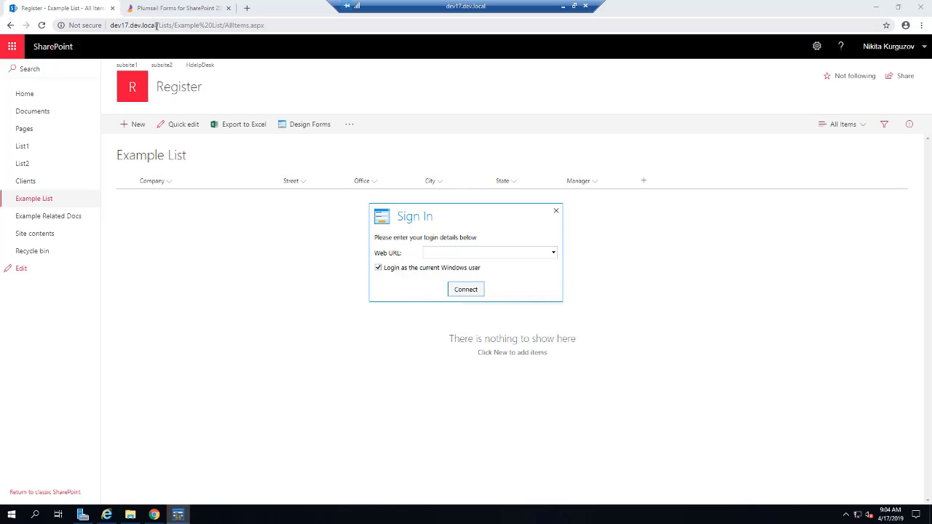
Step: Paste the dev17.dev.local site address into Web URL and connect the designer
left_click_drag(158, 25, 82, 26)
key("ctrl+c")
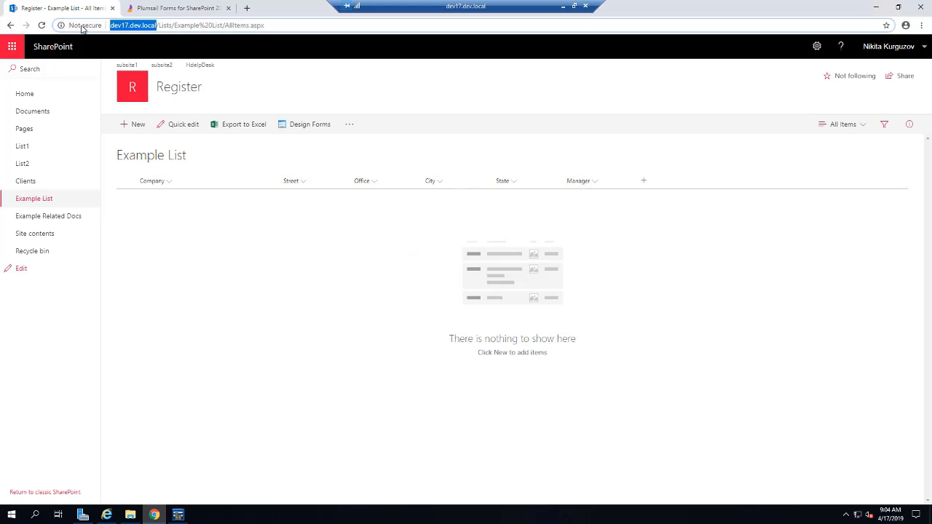
left_click(191, 514)
left_click(457, 254)
key("ctrl+v")
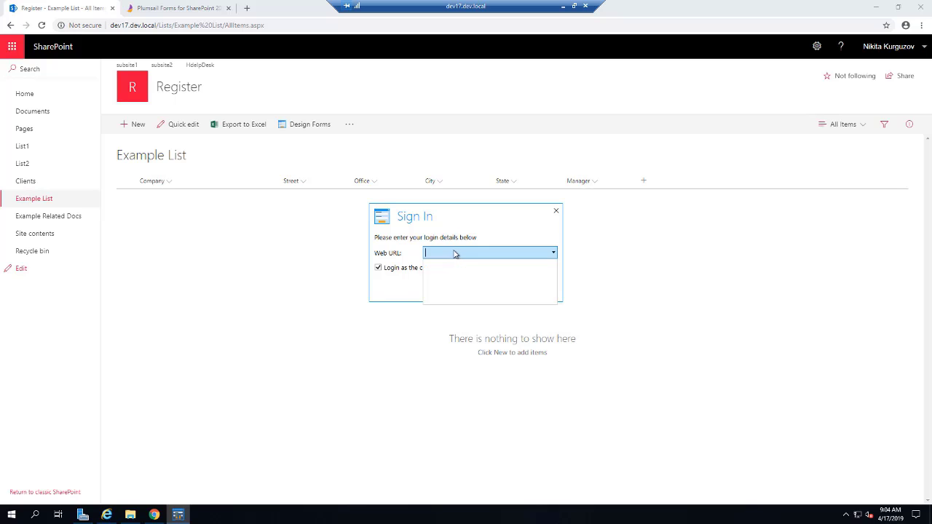
left_click(503, 228)
left_click(472, 288)
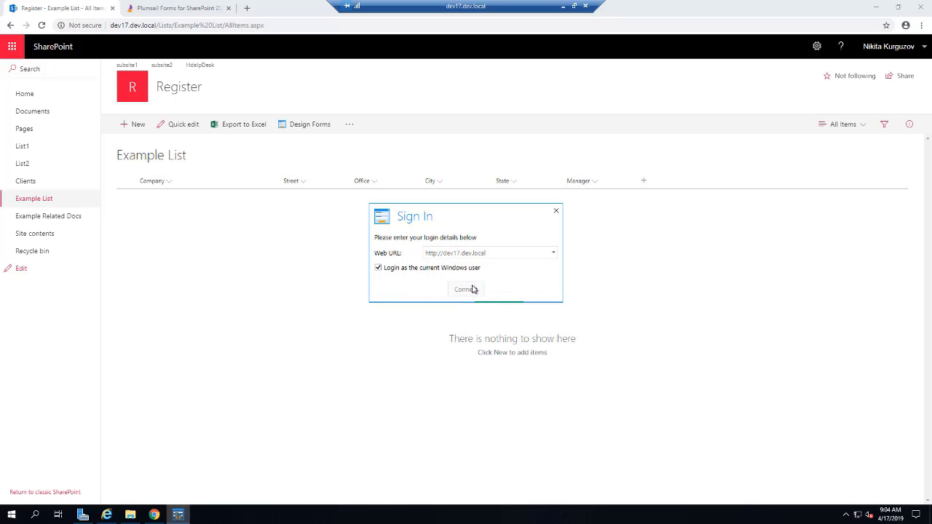
Step: Sign in as the current Windows user, choose Example List, and start the designer
left_click(466, 267)
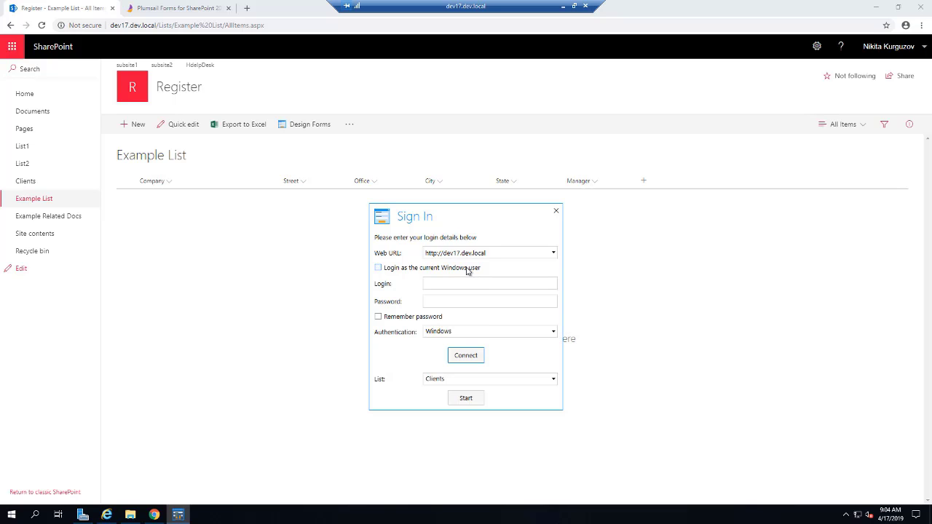
left_click(465, 334)
left_click(464, 340)
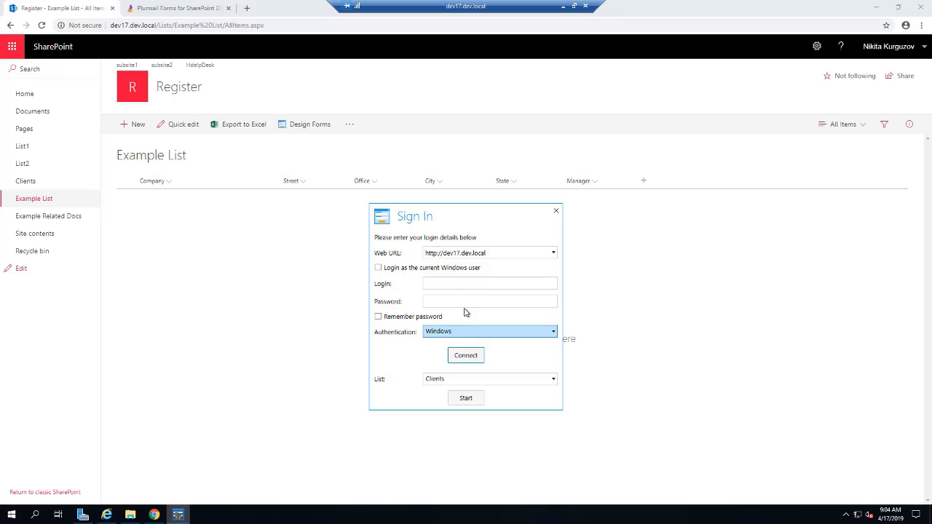
left_click(449, 269)
left_click(474, 315)
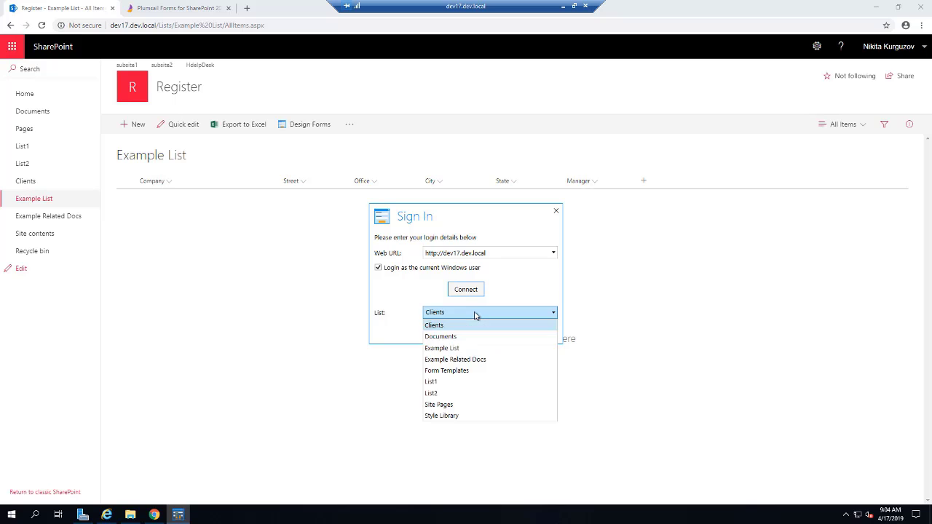
left_click(477, 348)
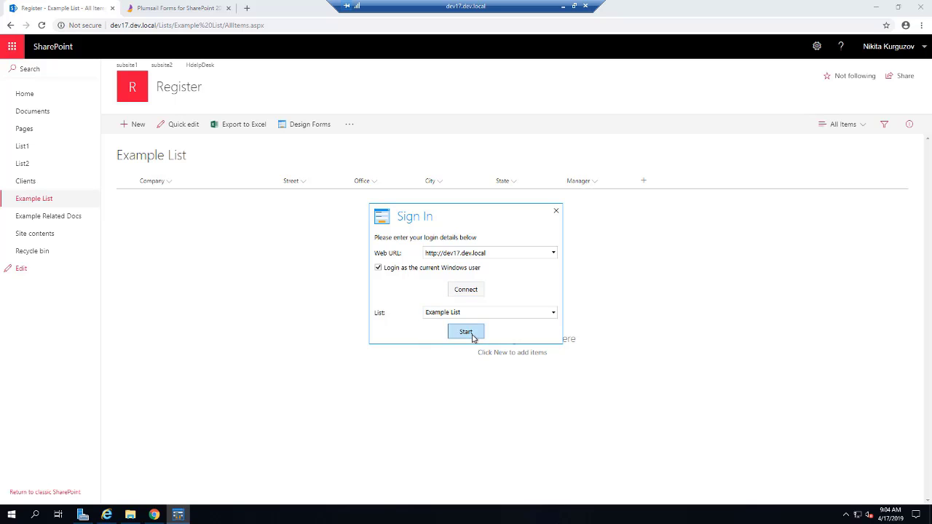
left_click(466, 332)
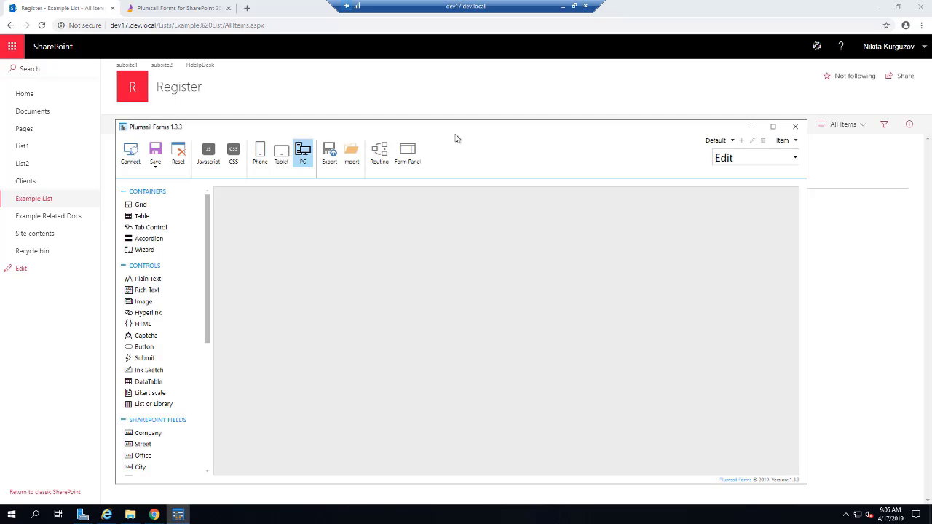
Step: Add the Company field to the form and set its width to 12
left_click_drag(177, 431, 321, 211)
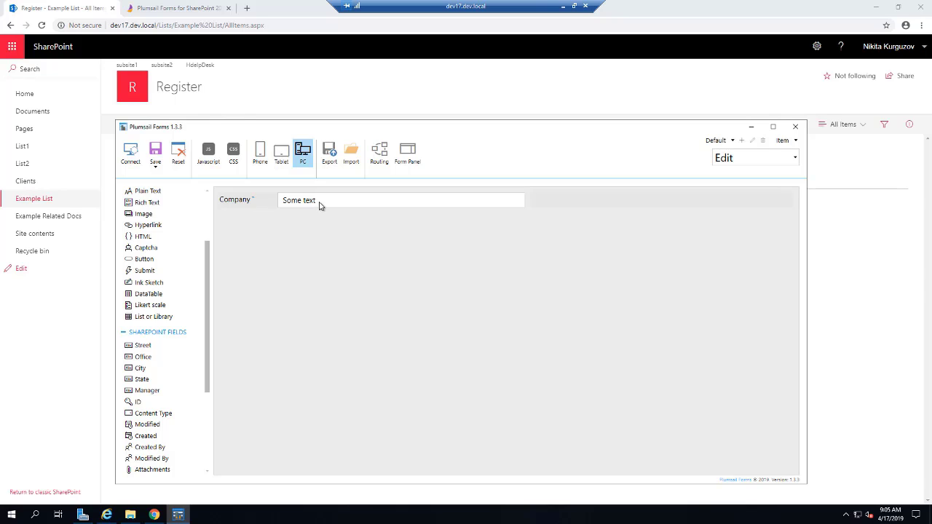
left_click(319, 206)
left_click(757, 203)
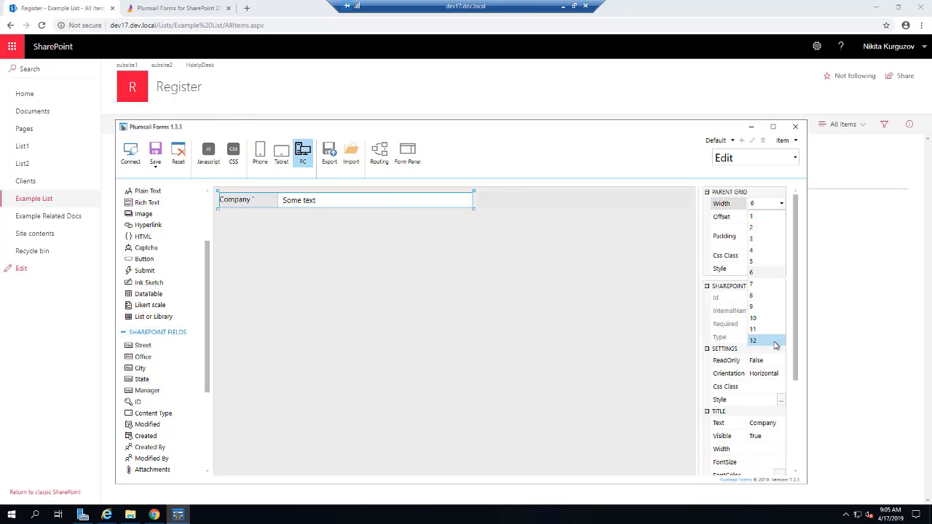
left_click(754, 340)
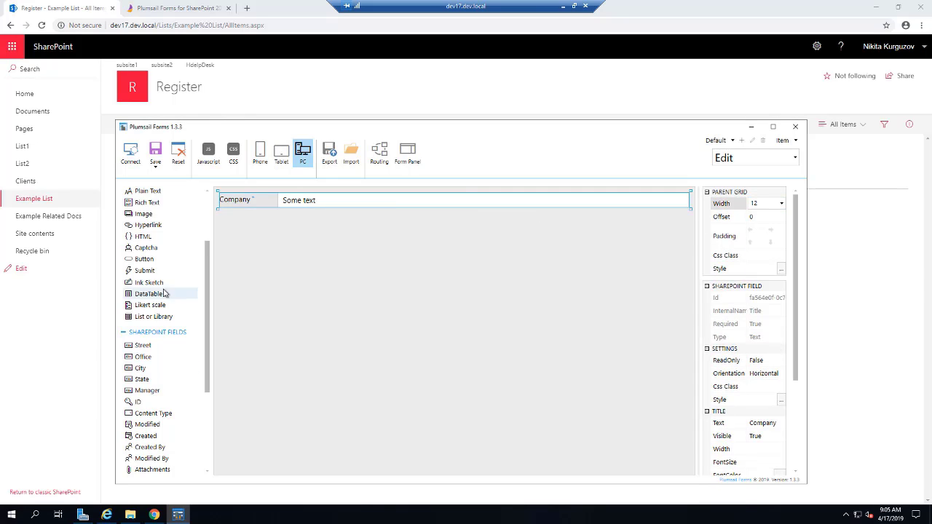
scroll(163, 286, "up", 2)
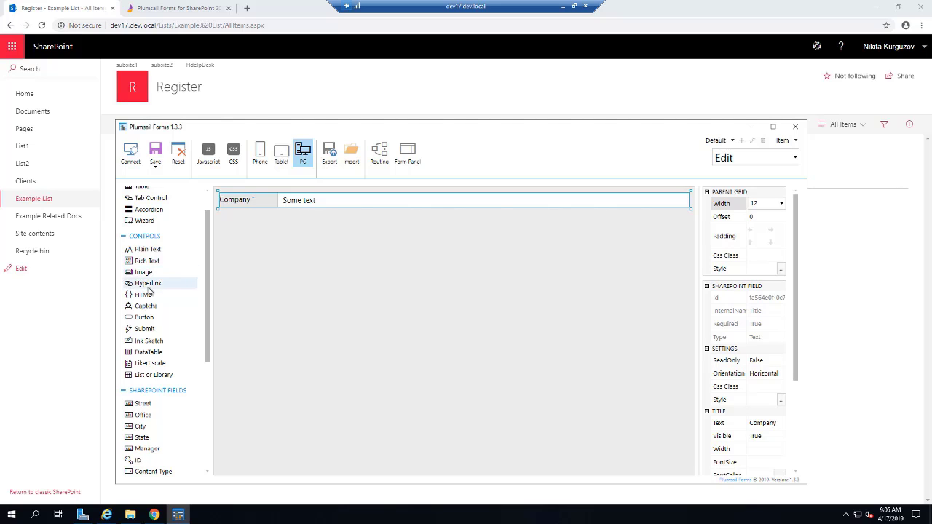
scroll(156, 279, "up", 1)
left_click(273, 231)
Step: Add an accordion with Contacts and Documents sections, and place Street under Contacts
left_click_drag(272, 232, 274, 233)
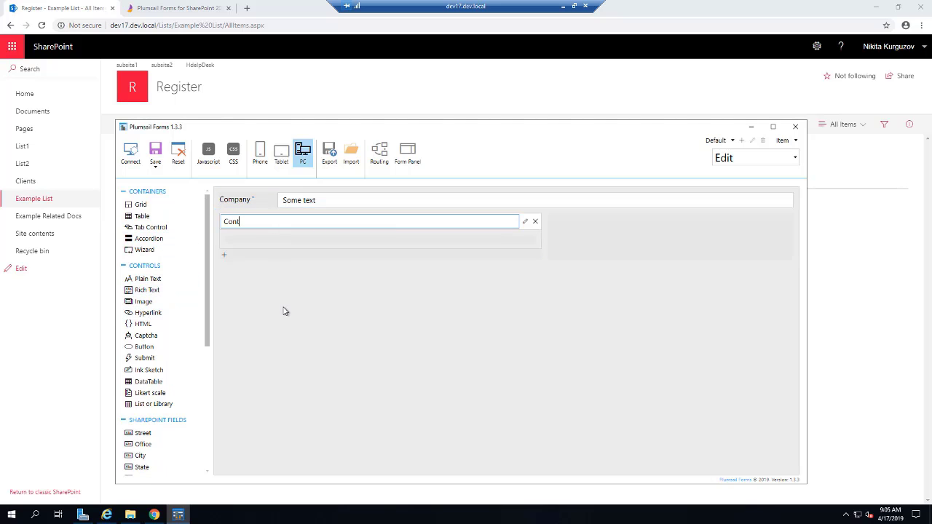
type("Contacts")
left_click(318, 243)
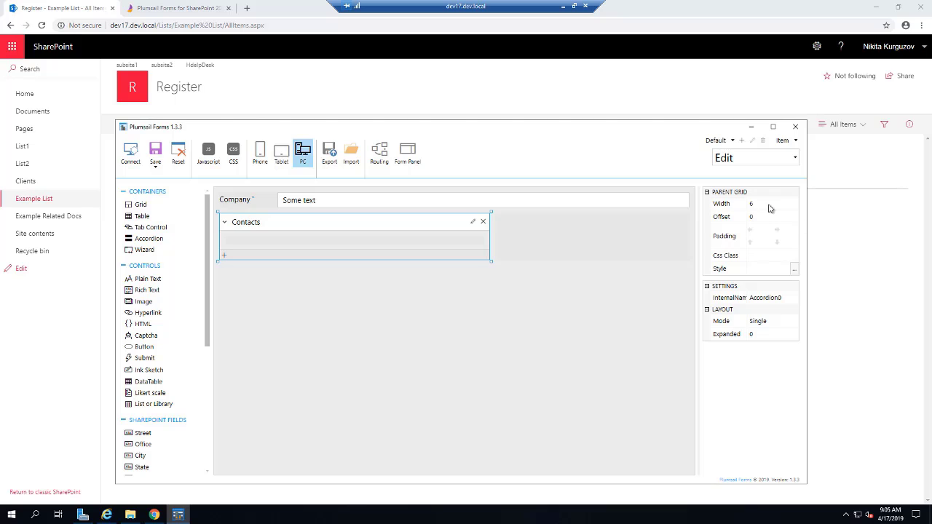
left_click(225, 255)
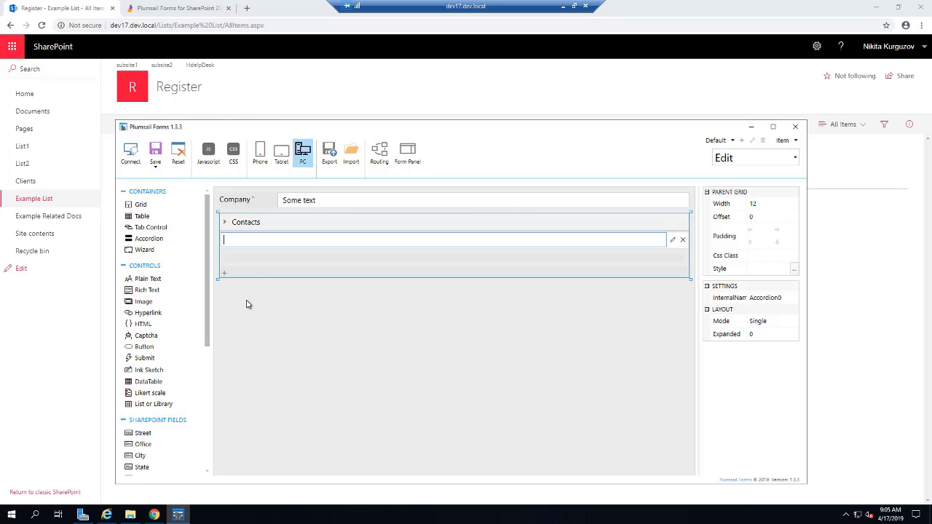
key("Return")
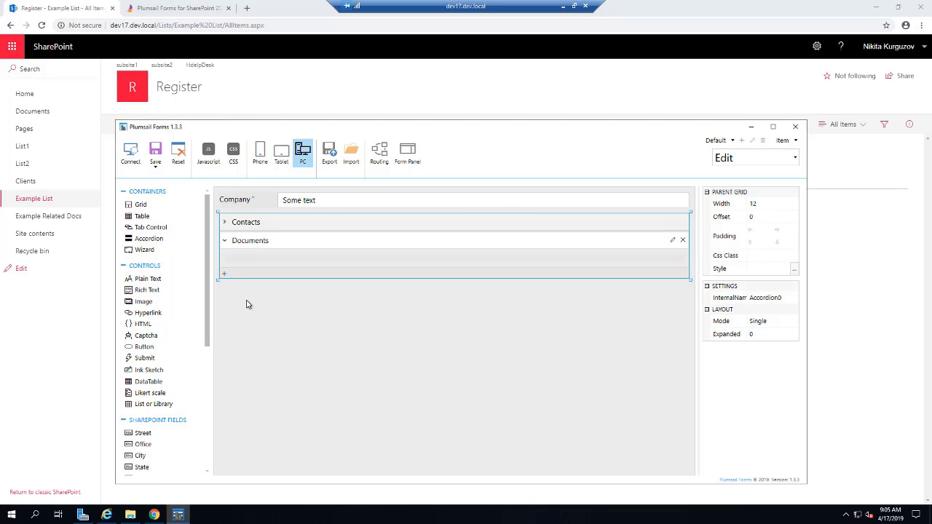
left_click(251, 220)
left_click_drag(144, 433, 255, 250)
Step: Set Street's width to 6 and place the Office field beside it
left_click(762, 205)
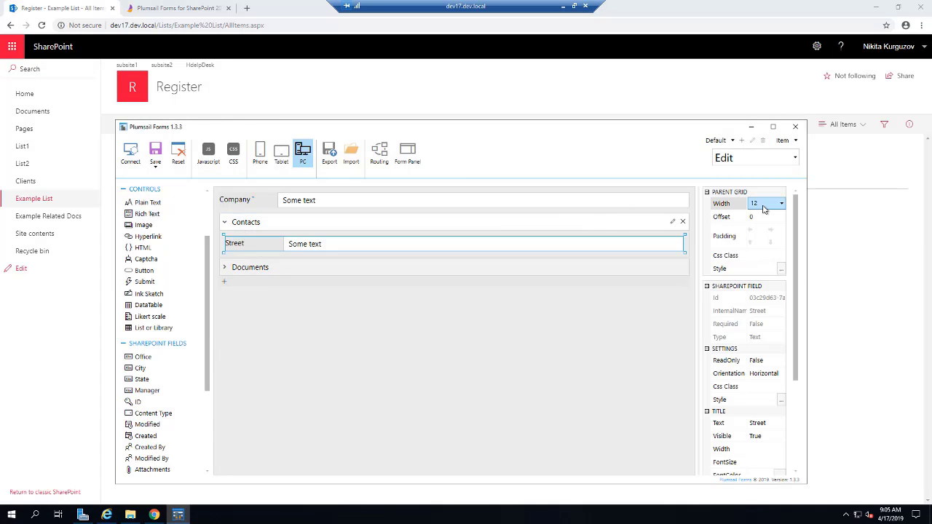
type("6")
left_click_drag(158, 355, 592, 252)
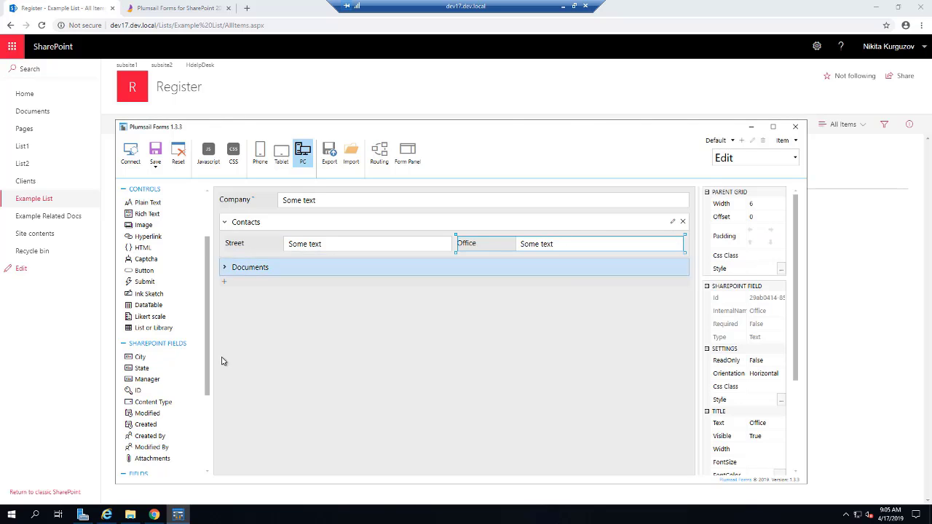
Step: Add City below Street and State beside City, narrowing City and setting Street to 8
left_click_drag(149, 358, 304, 269)
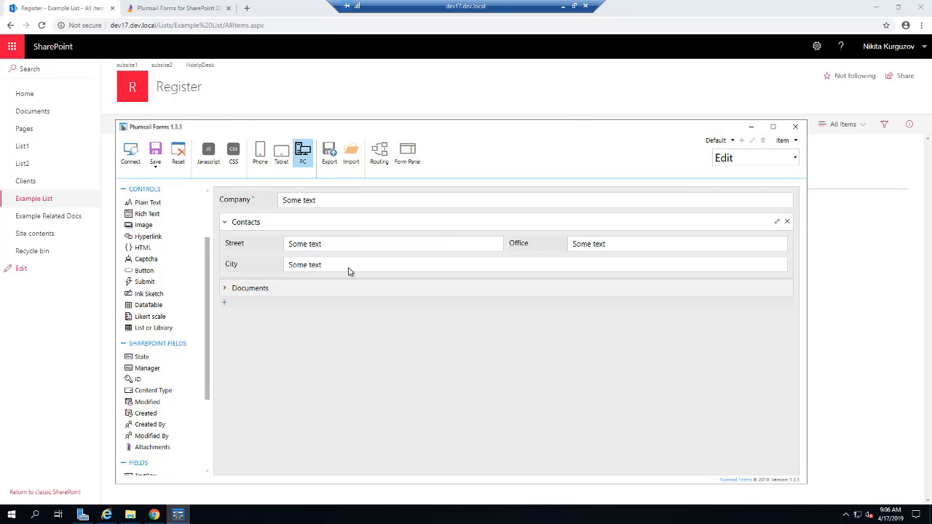
left_click(773, 203)
left_click(763, 303)
left_click(442, 250)
left_click(773, 203)
left_click(764, 298)
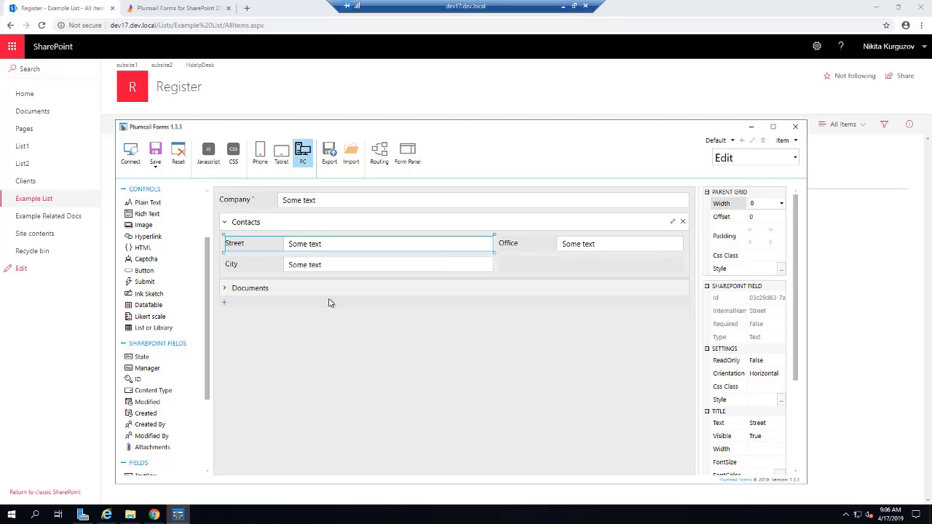
left_click_drag(150, 358, 278, 283)
Step: Add a List or Library table to Documents with Example Related Docs as its data source
left_click(271, 306)
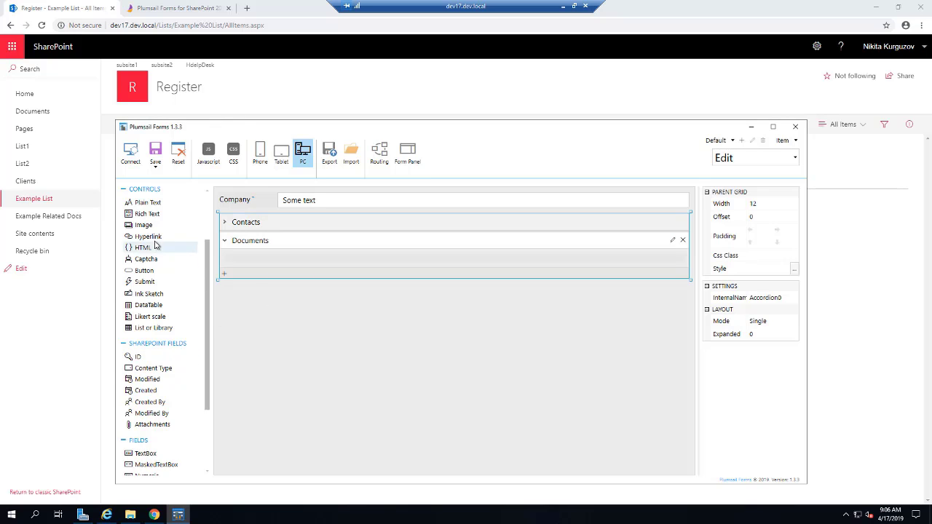
scroll(155, 244, "up", 2)
scroll(159, 259, "down", 2)
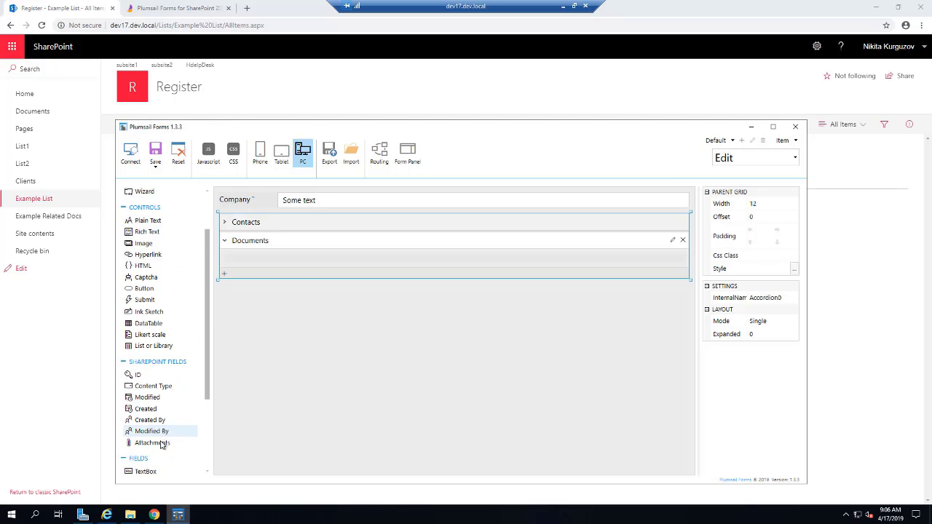
scroll(181, 348, "up", 2)
left_click_drag(171, 405, 266, 271)
left_click(348, 269)
left_click(793, 310)
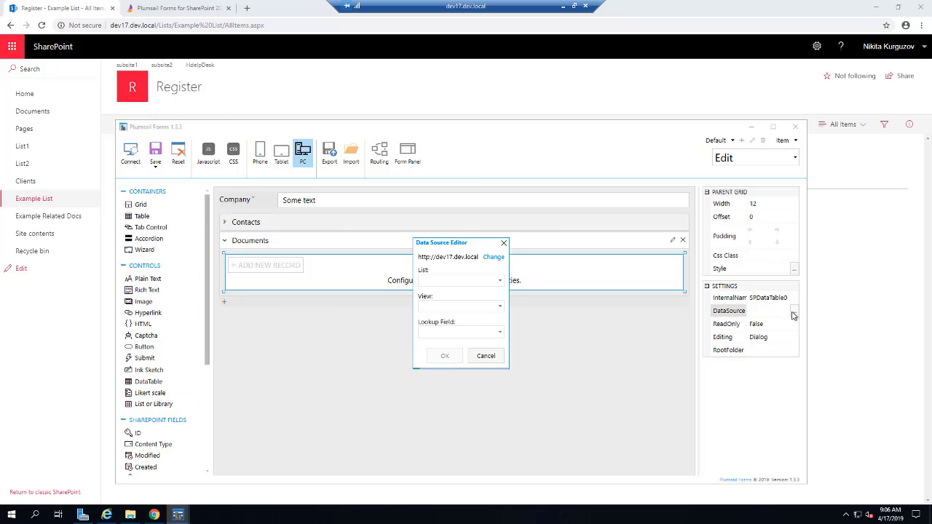
left_click(501, 280)
left_click(470, 326)
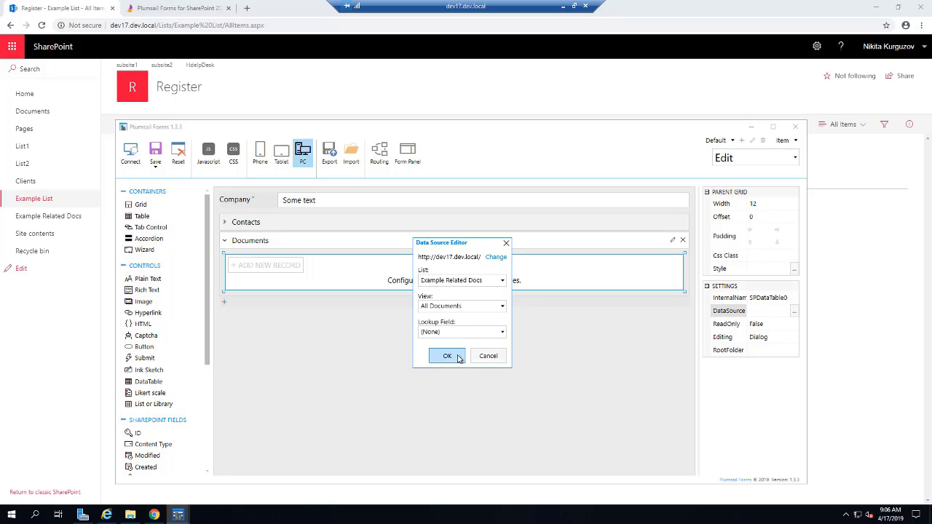
left_click(447, 356)
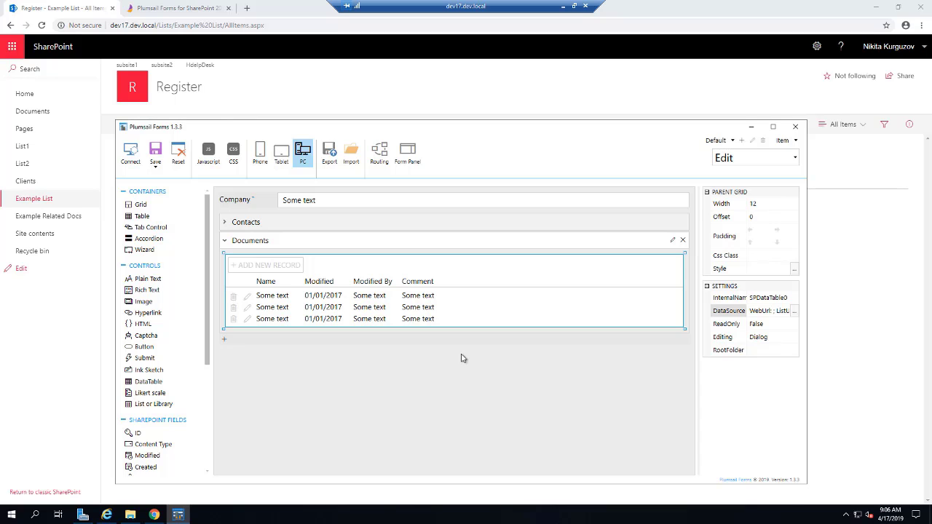
Step: Set the table's editing mode to Inline and open Example Related Docs in a new tab
left_click(768, 339)
left_click(768, 337)
left_click(764, 361)
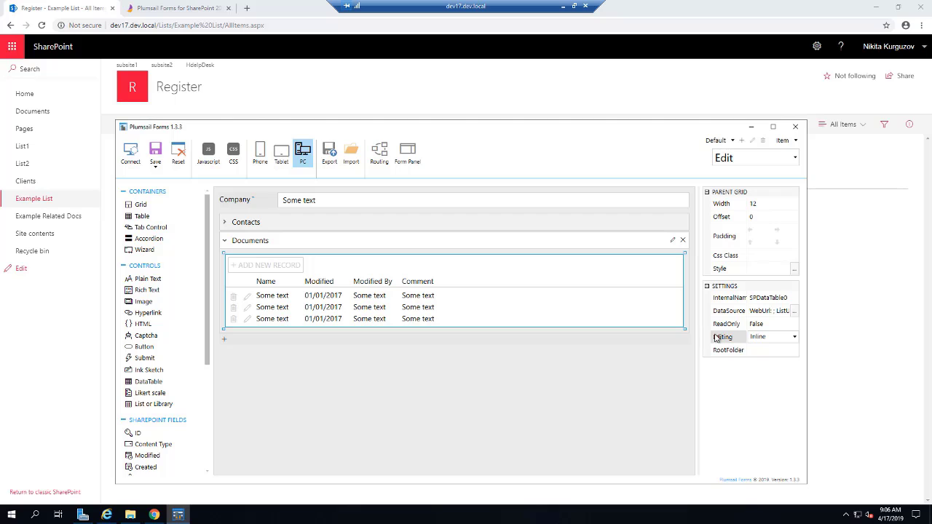
left_click(837, 309)
middle_click(46, 216)
left_click(149, 8)
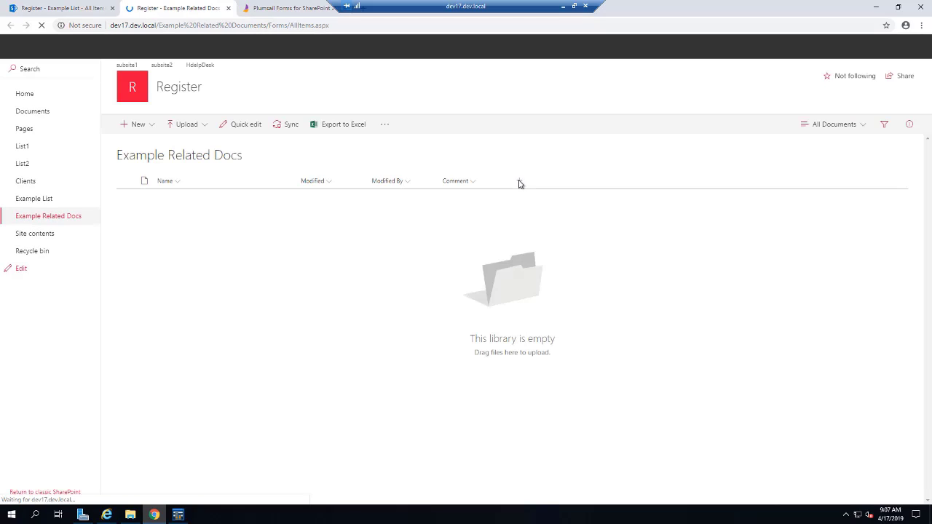
Step: Create a 'Parent' lookup column in Example Related Docs pulling Company from Example List
left_click(520, 183)
left_click(532, 377)
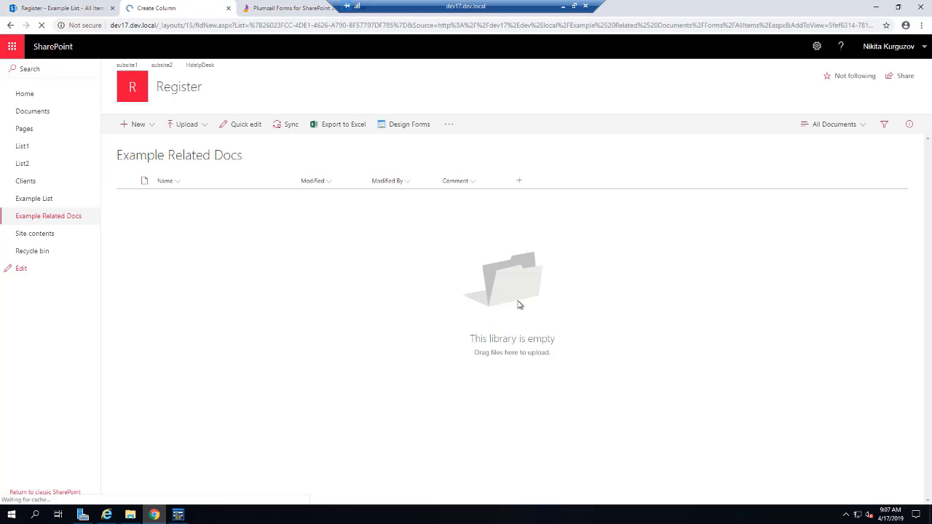
type("Parent")
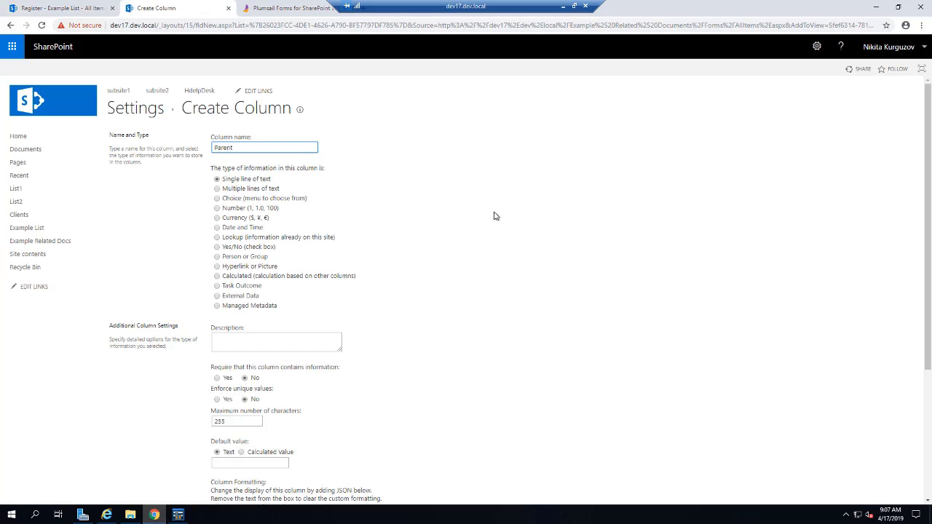
left_click(266, 241)
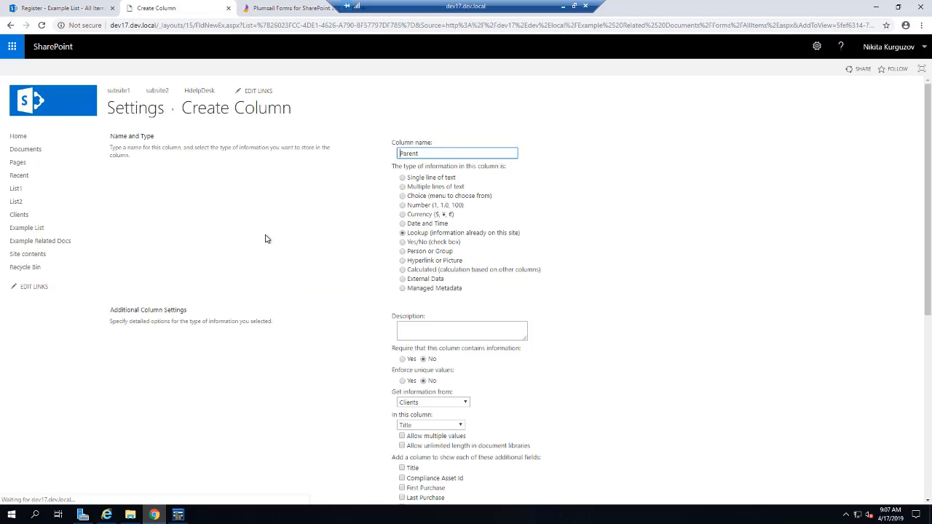
scroll(337, 258, "down", 2)
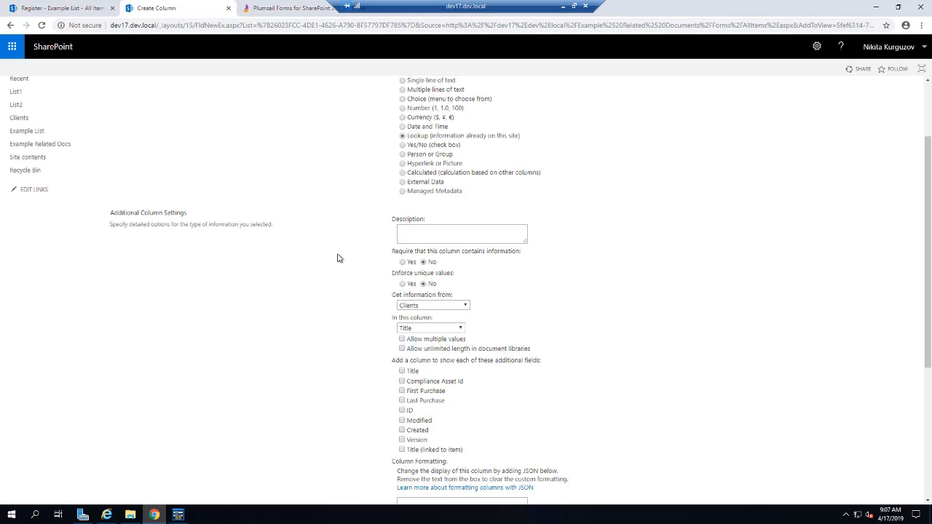
left_click(438, 310)
left_click(448, 336)
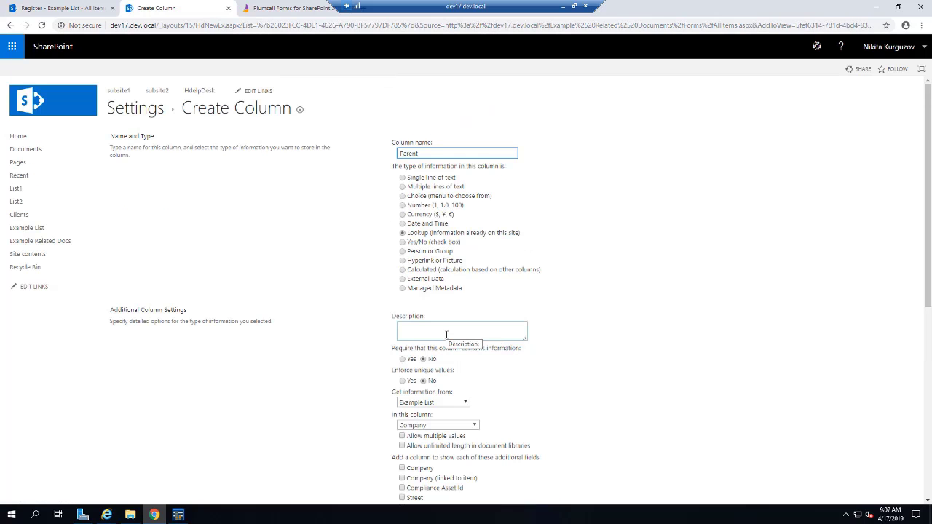
scroll(677, 353, "down", 3)
scroll(693, 352, "down", 3)
left_click(858, 484)
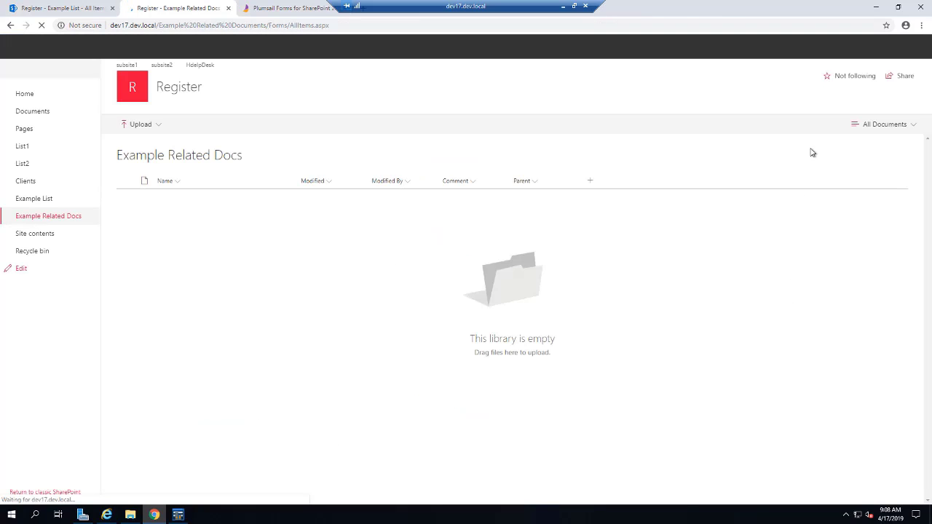
Step: Edit the All Documents view to move Comment to position 3 and save it
left_click(837, 125)
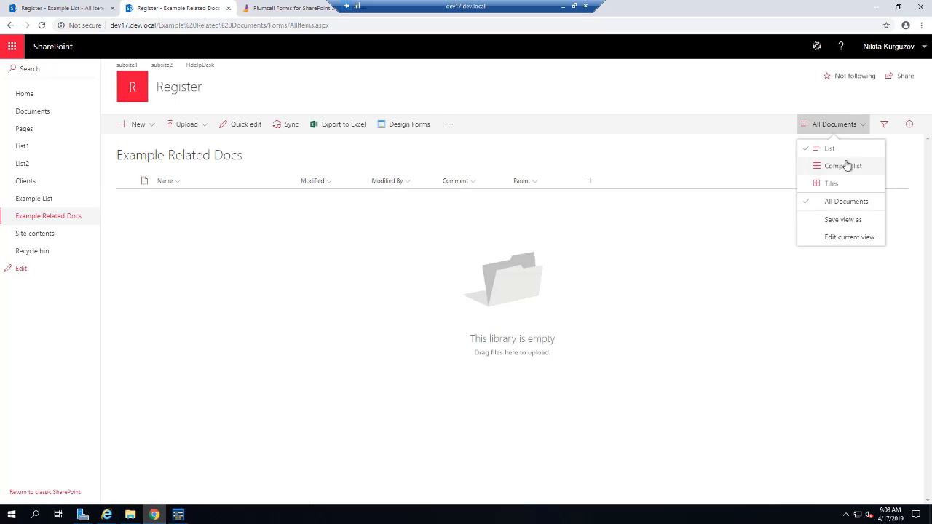
left_click(850, 237)
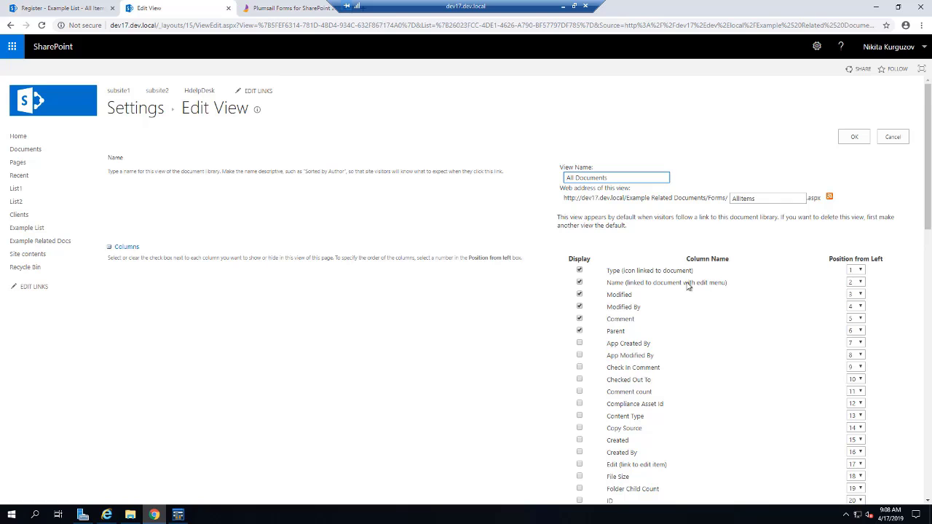
left_click(857, 320)
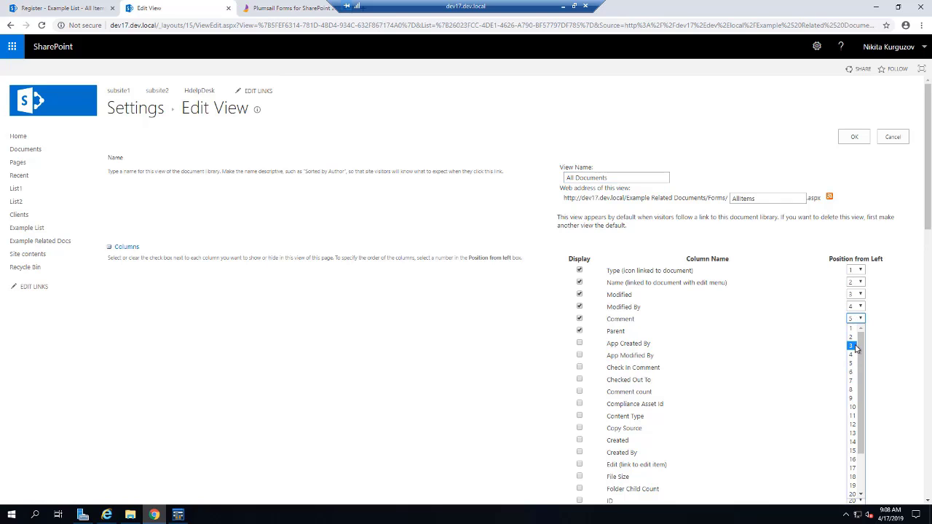
left_click(858, 348)
scroll(516, 350, "down", 20)
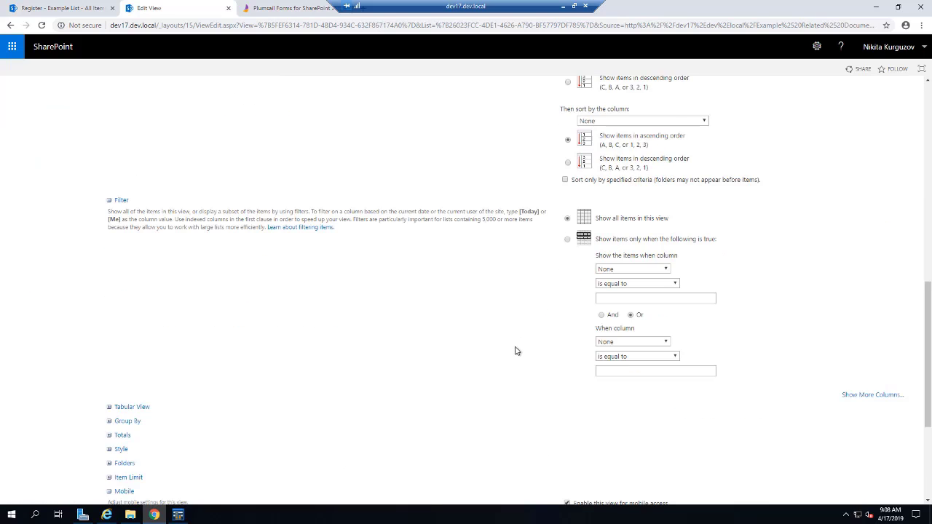
left_click(852, 453)
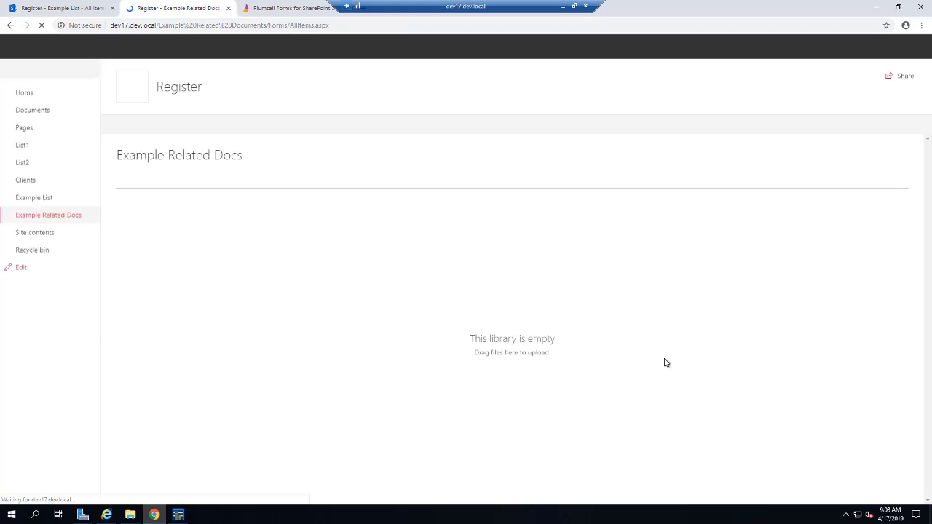
Step: Refresh the Documents table's data source with the lookup field, then save the forms
left_click(186, 517)
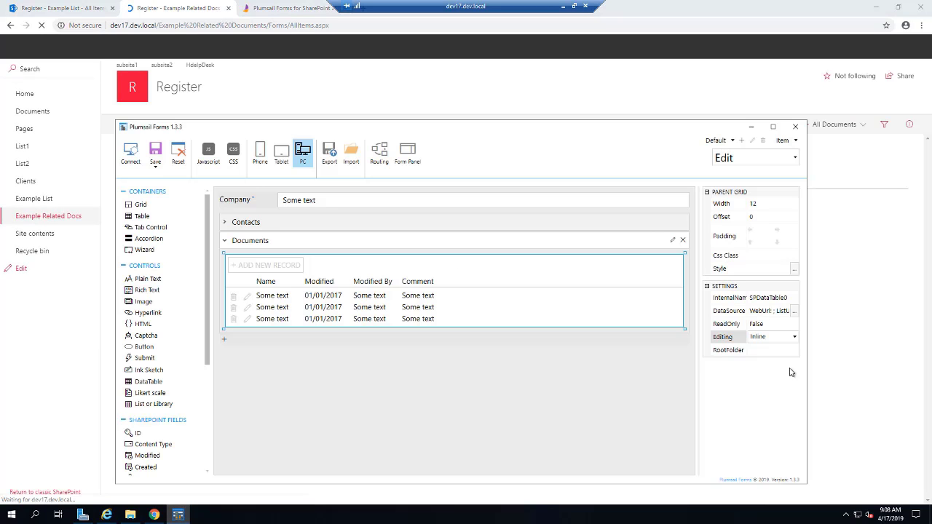
left_click(794, 311)
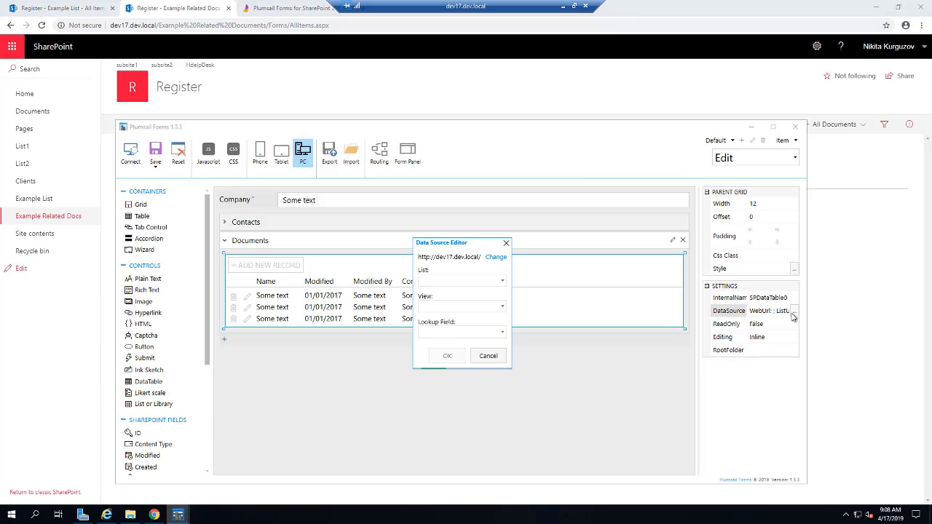
left_click(491, 332)
left_click(446, 357)
left_click(446, 355)
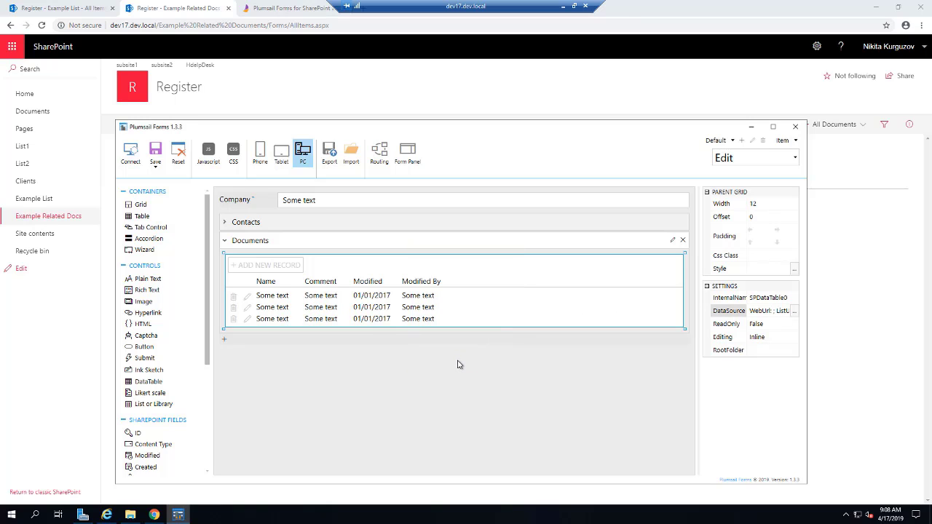
left_click(155, 166)
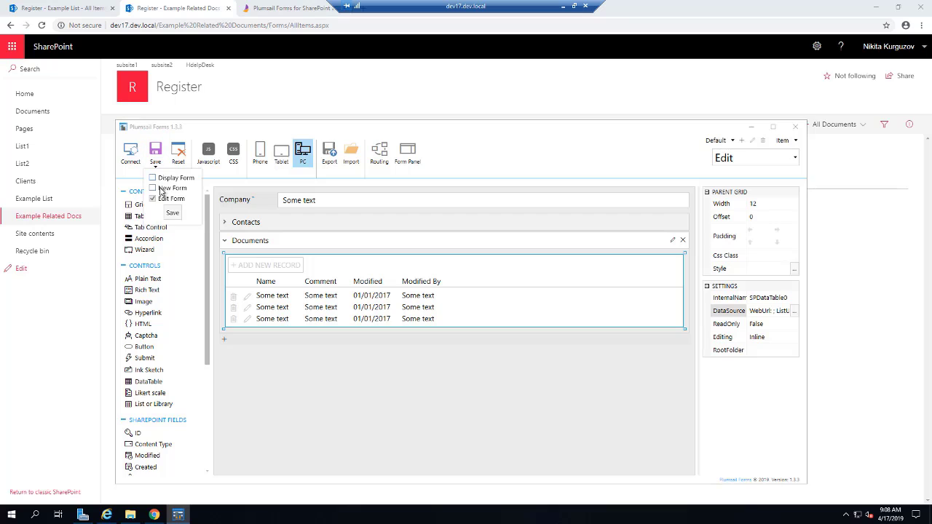
left_click(172, 211)
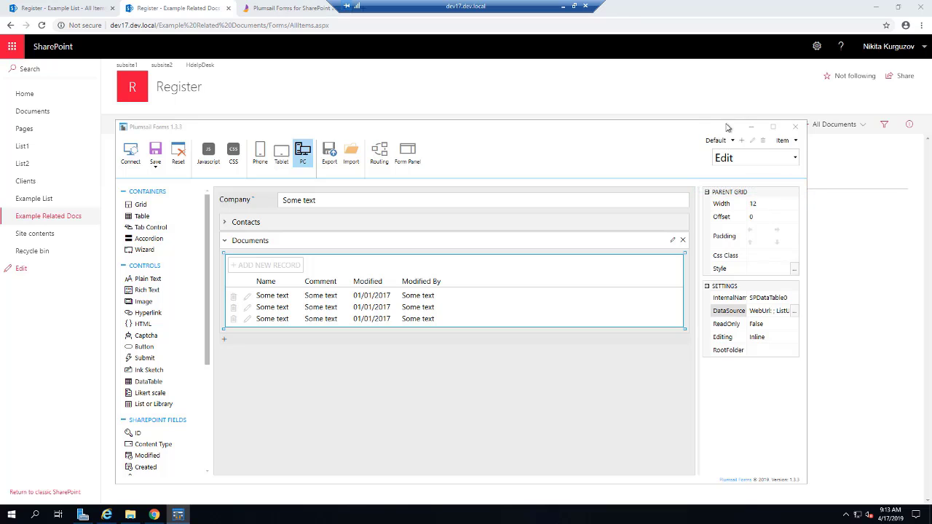
Step: Close Example Related Docs and reload Example List so New opens the custom Company/Contacts/Documents form
left_click(750, 127)
left_click(228, 8)
left_click(59, 8)
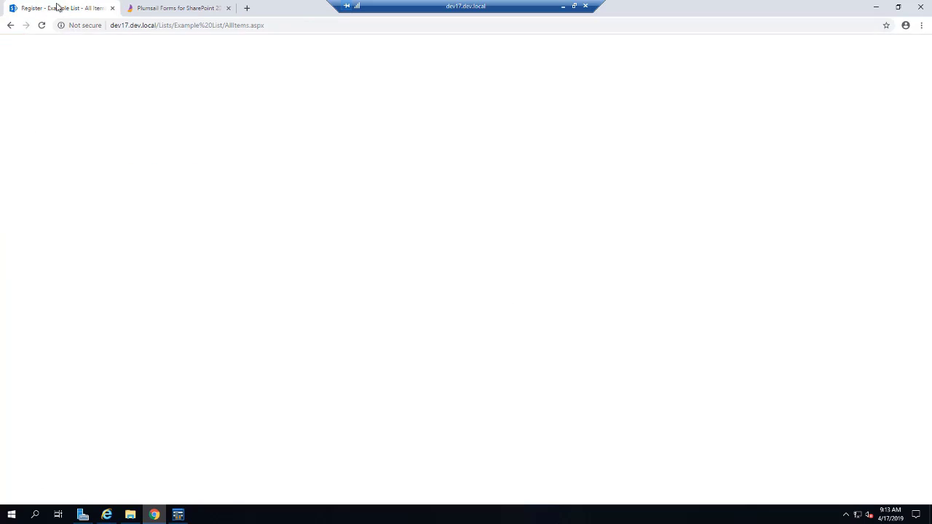
left_click(128, 128)
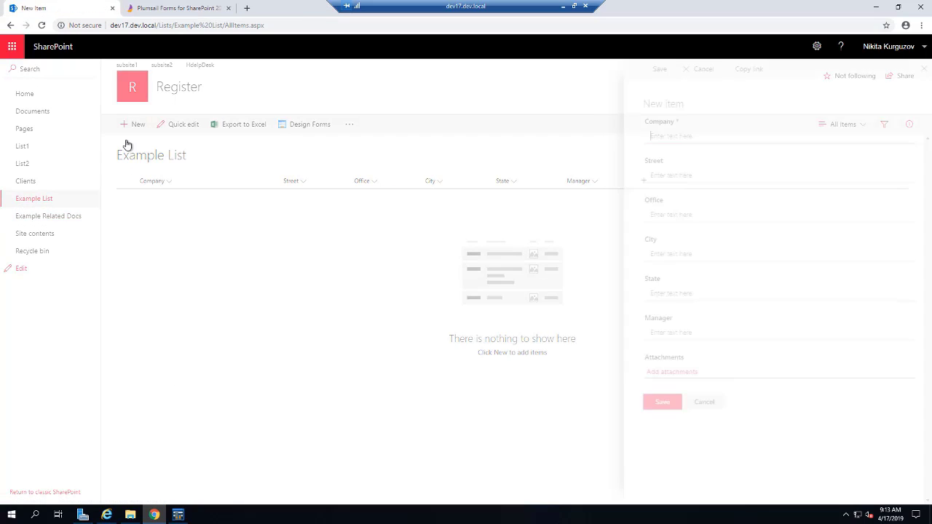
left_click(42, 25)
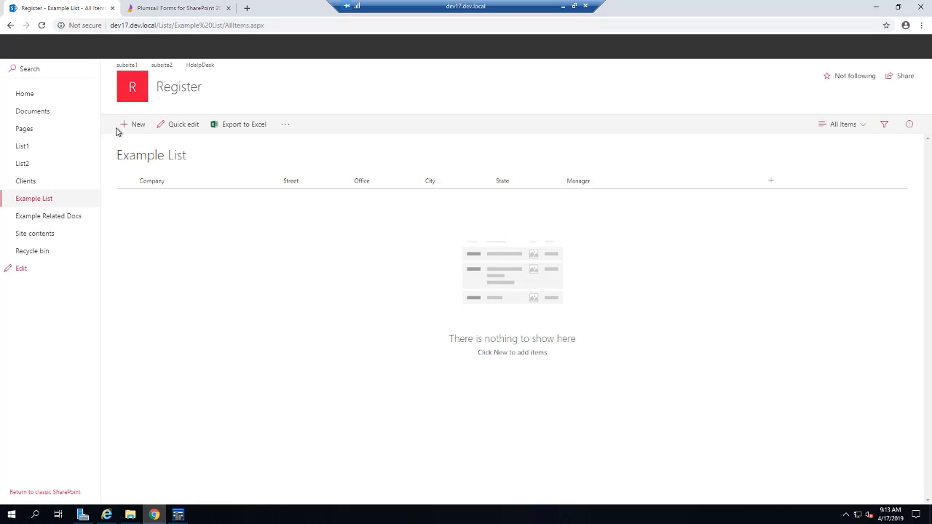
left_click(122, 126)
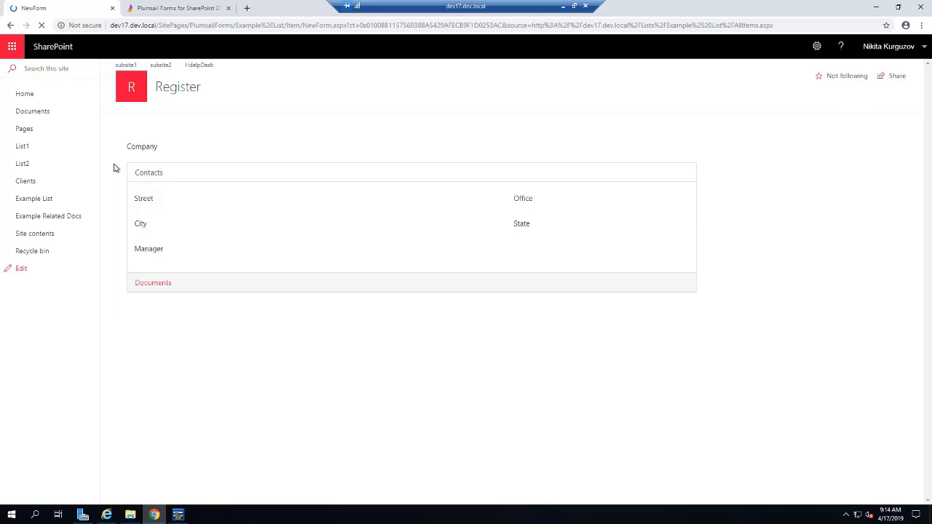
Step: Enter company John & Sons, its street address and office 508
left_click(212, 164)
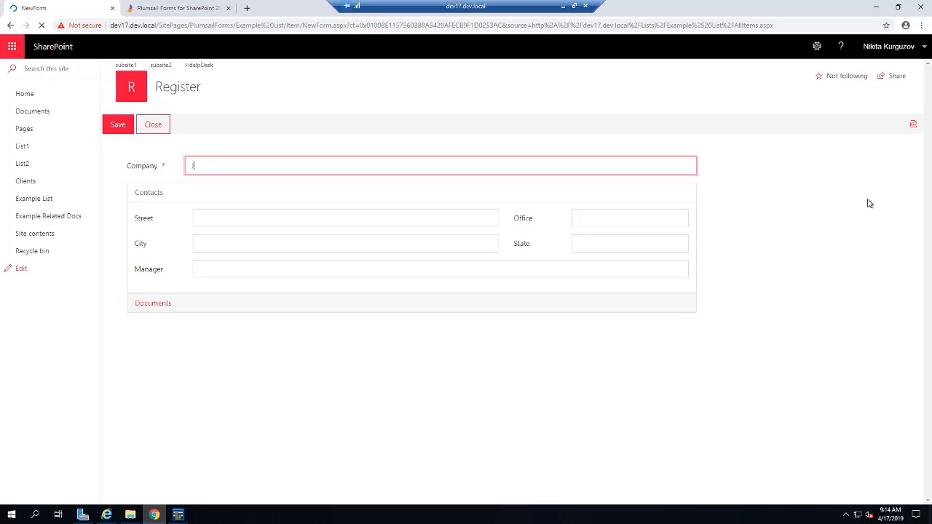
type("John & Sons")
key("Tab")
type("Map")
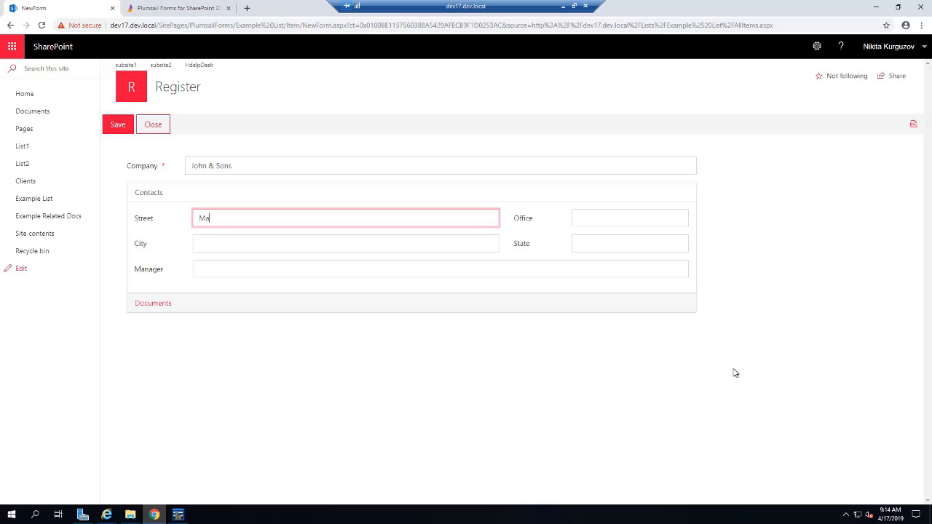
key("BackSpace")
key("BackSpace")
key("BackSpace")
key("Tab")
type("508")
Step: Fill city New York, state NY and the manager's name, then expand Documents to upload
key("Tab")
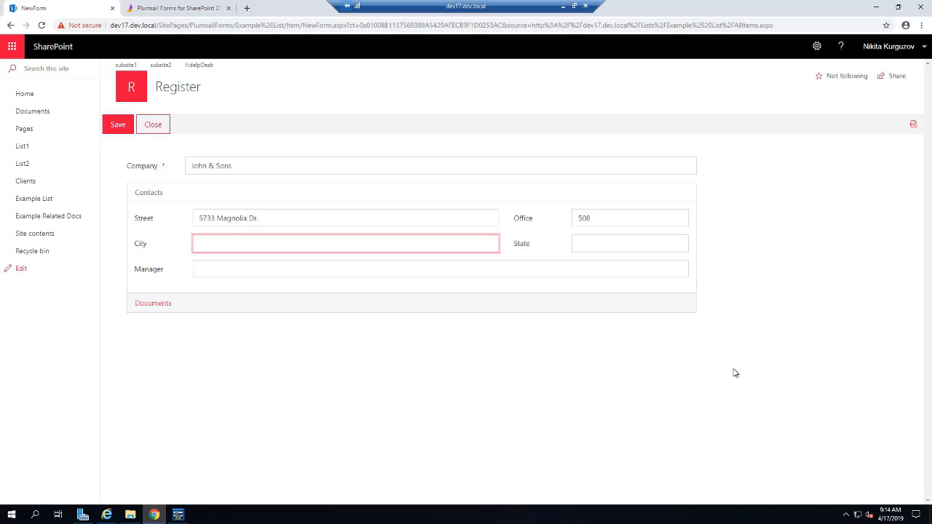
key("Tab")
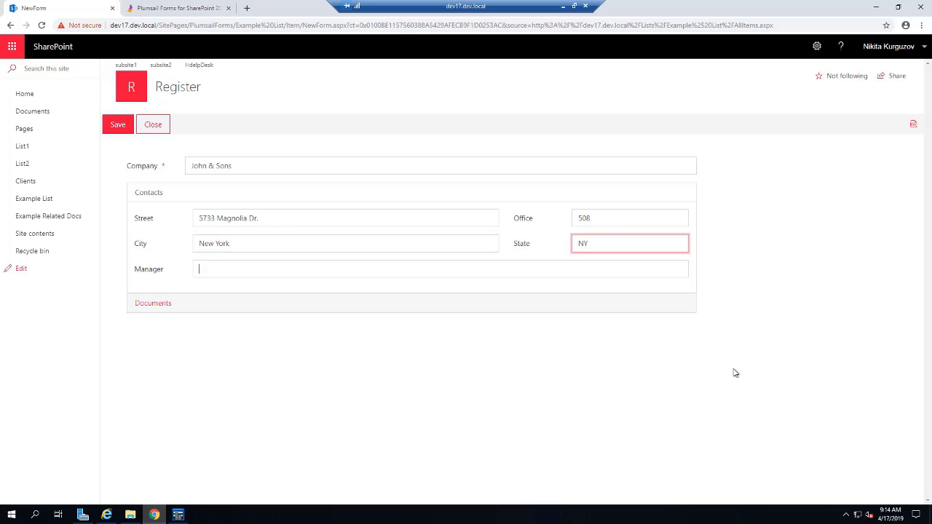
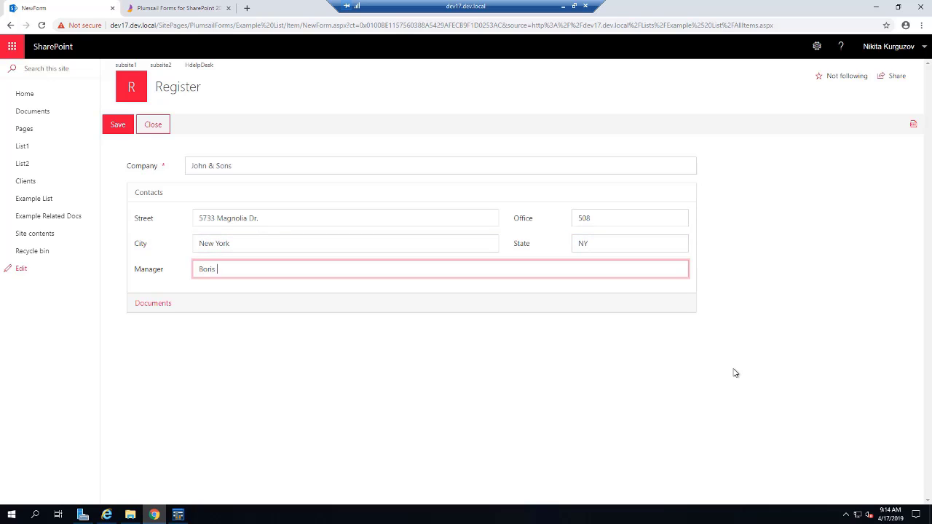
left_click(156, 310)
left_click(166, 246)
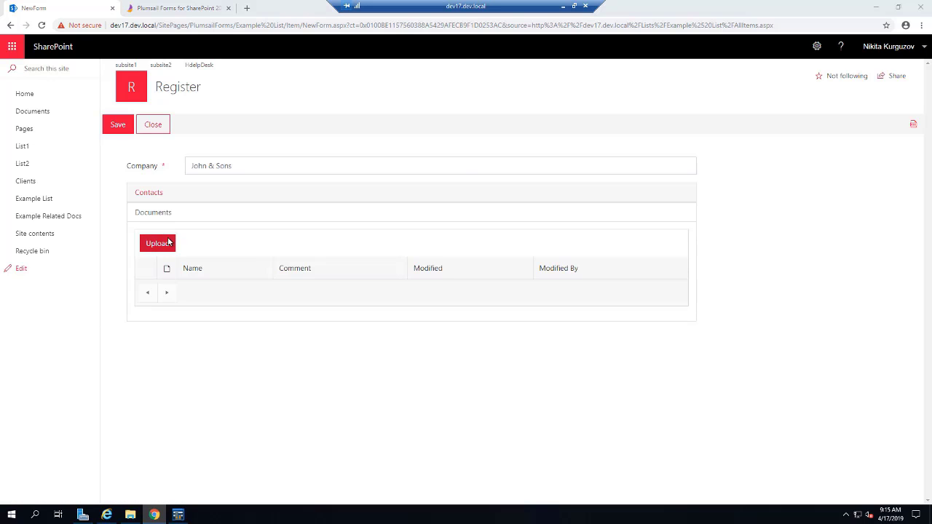
Step: Upload Agreement.docx from Downloads into the Documents table
left_click(48, 85)
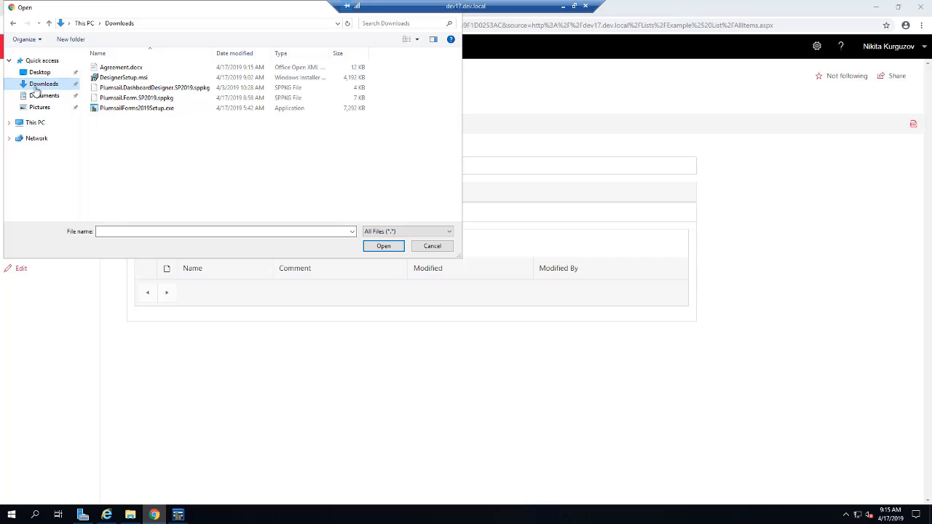
left_click(44, 96)
double_click(129, 67)
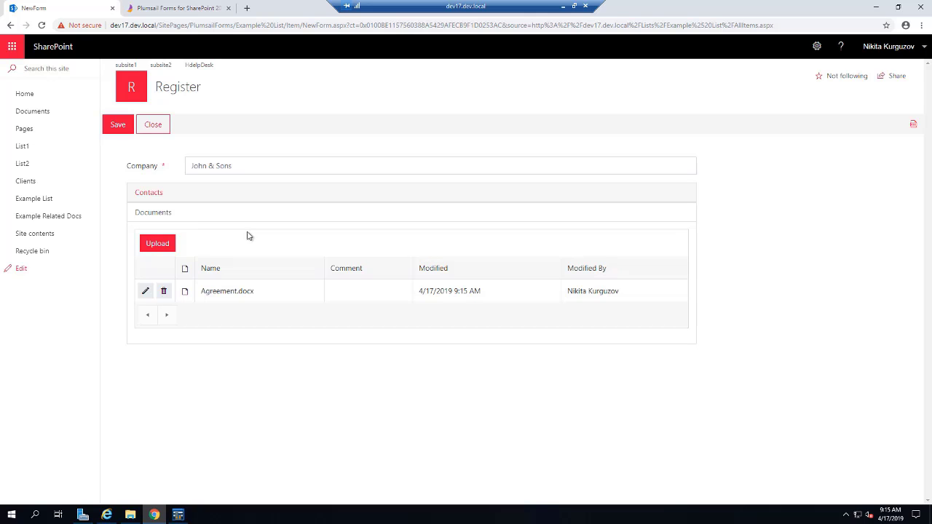
Step: Comment the document 'Important agreement' and save the new John & Sons item
left_click(144, 292)
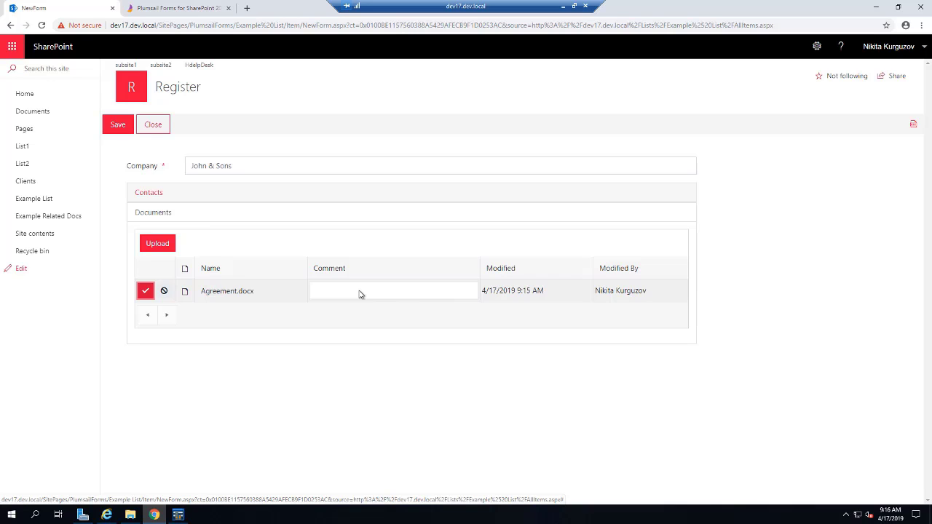
left_click(359, 293)
type("Important agreement")
left_click(145, 291)
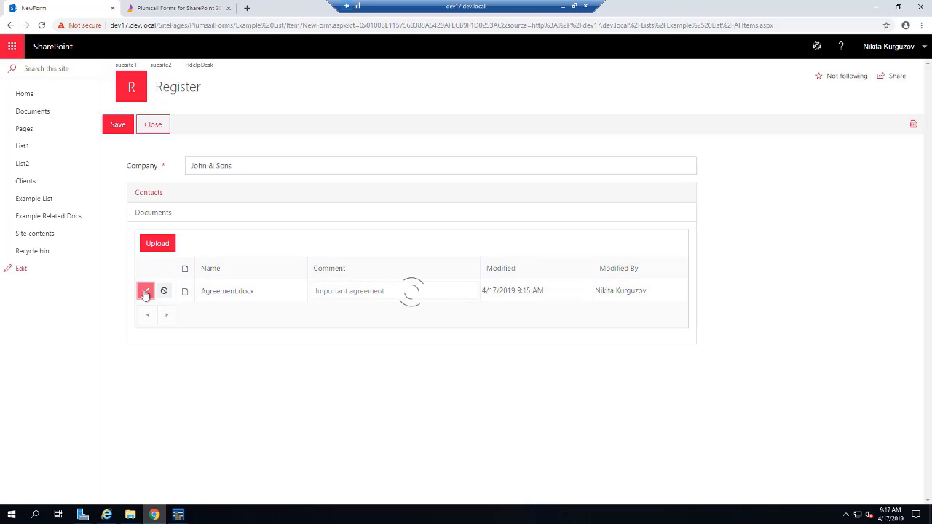
left_click(118, 125)
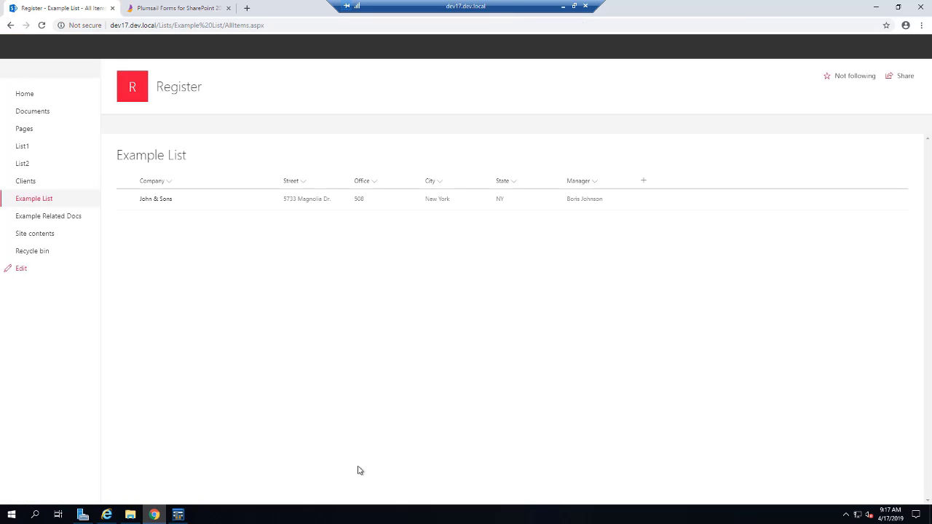
Step: Turn on Form Panel so the New, Edit and Display forms open in a side panel
left_click(178, 515)
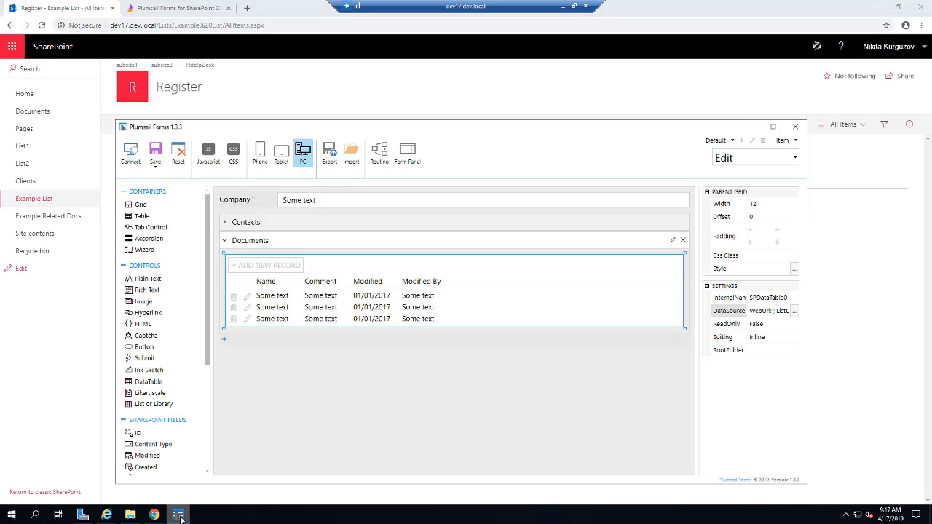
left_click(412, 163)
left_click(384, 225)
left_click(383, 296)
left_click(386, 325)
left_click(390, 356)
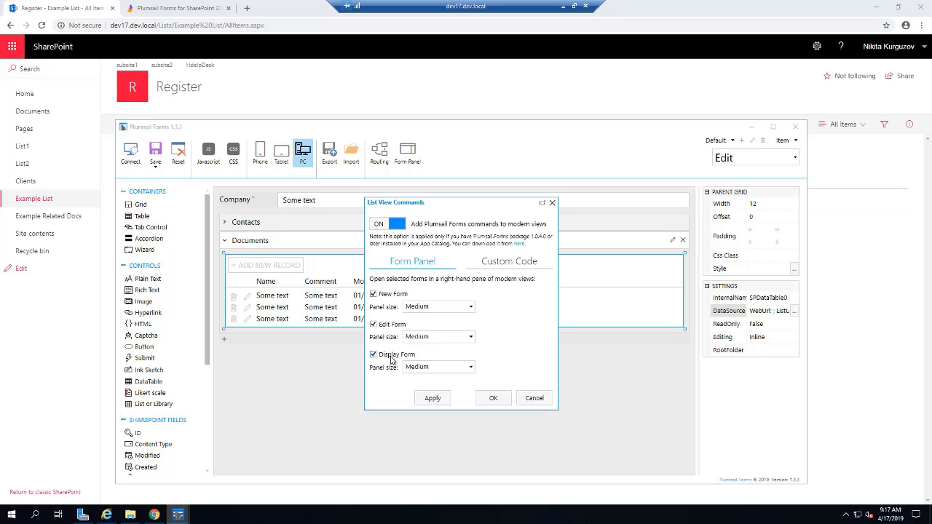
Step: Set all three panel sizes to Large and confirm the settings
left_click(437, 306)
left_click(412, 342)
left_click(436, 337)
left_click(412, 372)
left_click(437, 367)
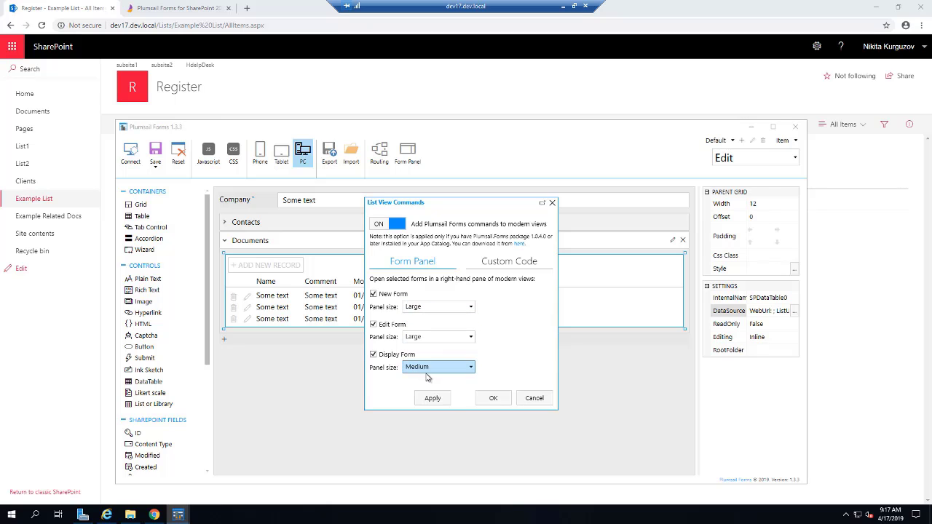
left_click(412, 403)
left_click(493, 399)
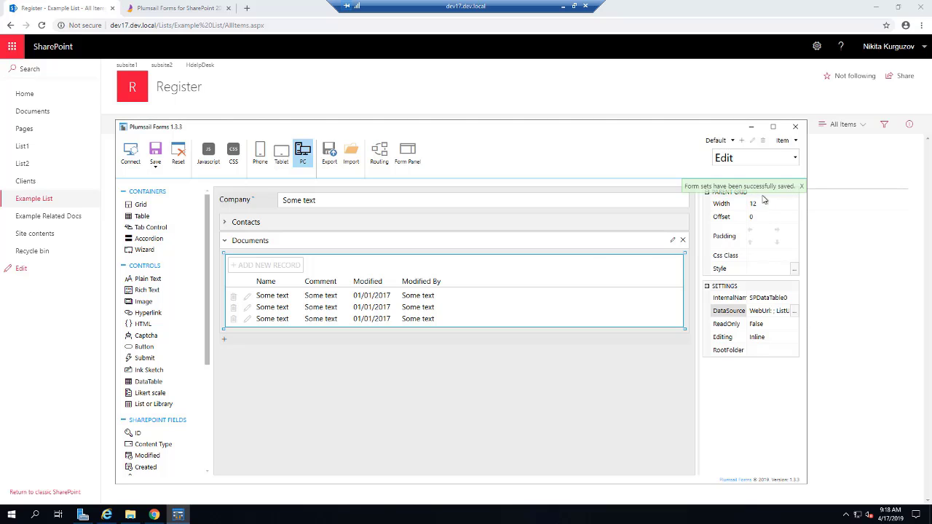
left_click(752, 128)
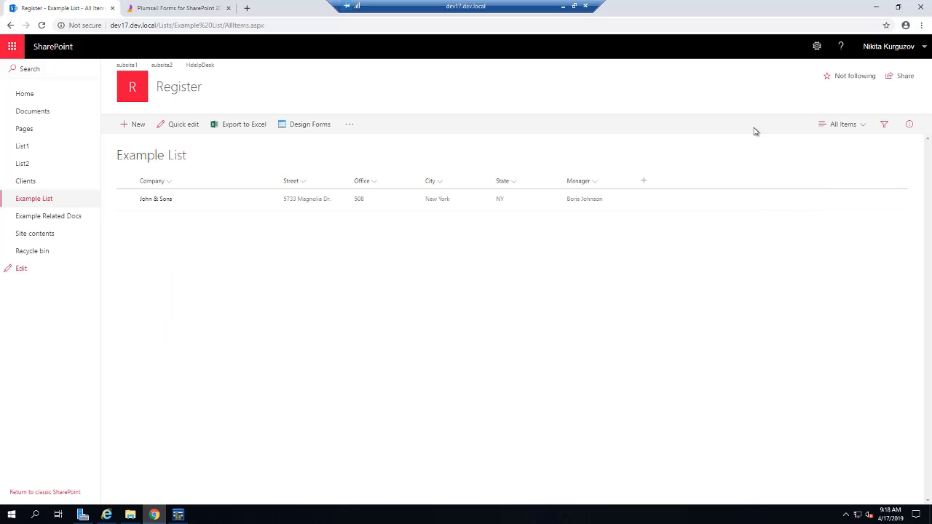
Step: Reload Example List and start a new item in the side panel
left_click(43, 25)
left_click(43, 25)
left_click(133, 135)
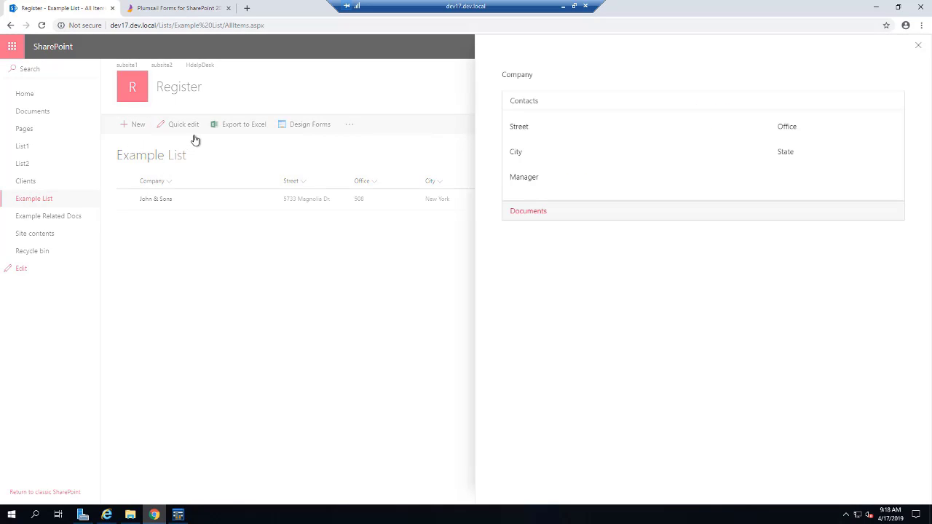
Step: Enter company Emily's Flowers and its street address
left_click(580, 93)
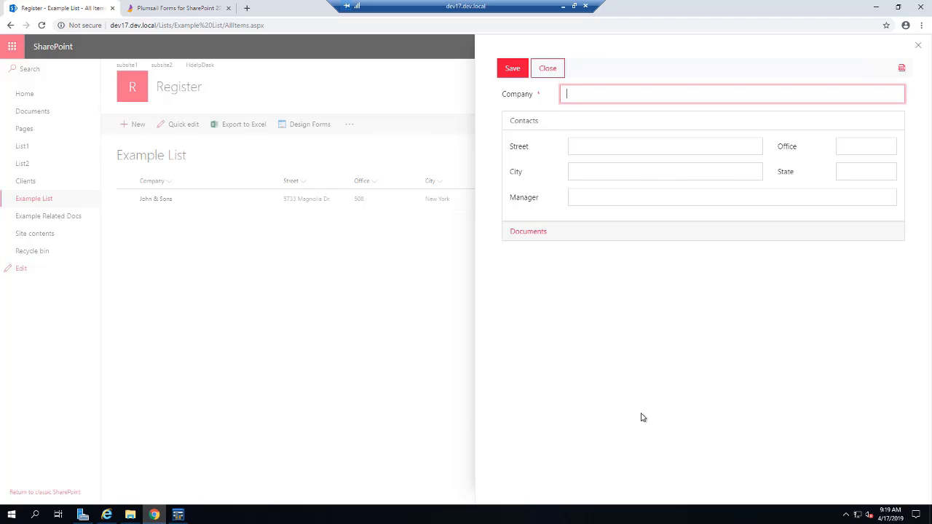
type("E")
type("mylia")
type("'s Flow")
key("BackSpace")
key("BackSpace")
key("BackSpace")
key("BackSpace")
key("BackSpace")
key("BackSpace")
key("BackSpace")
key("BackSpace")
key("BackSpace")
key("BackSpace")
key("BackSpace")
key("BackSpace")
key("BackSpace")
type("Emily's Flowers")
key("Tab")
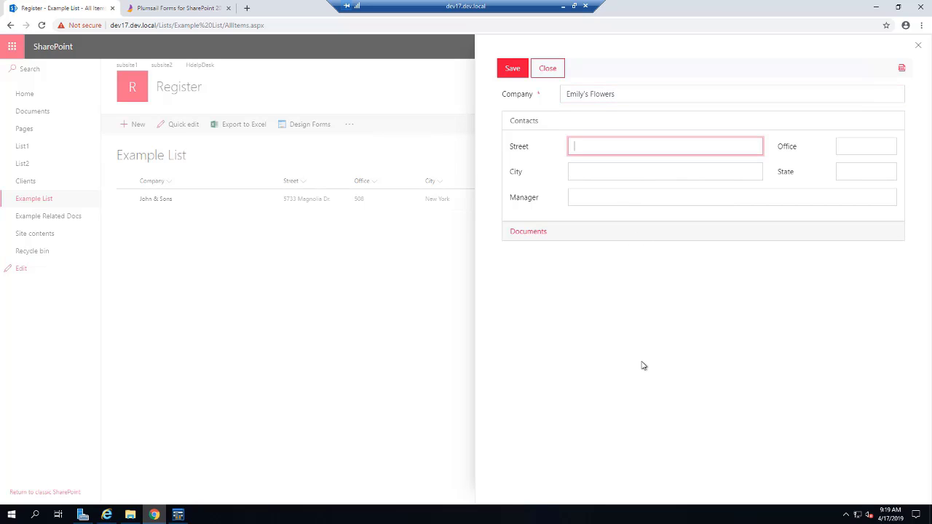
Step: Fill office 301, city New Orleans, state LA and the manager's name, then expand Documents
left_click(846, 146)
type("301")
key("Tab")
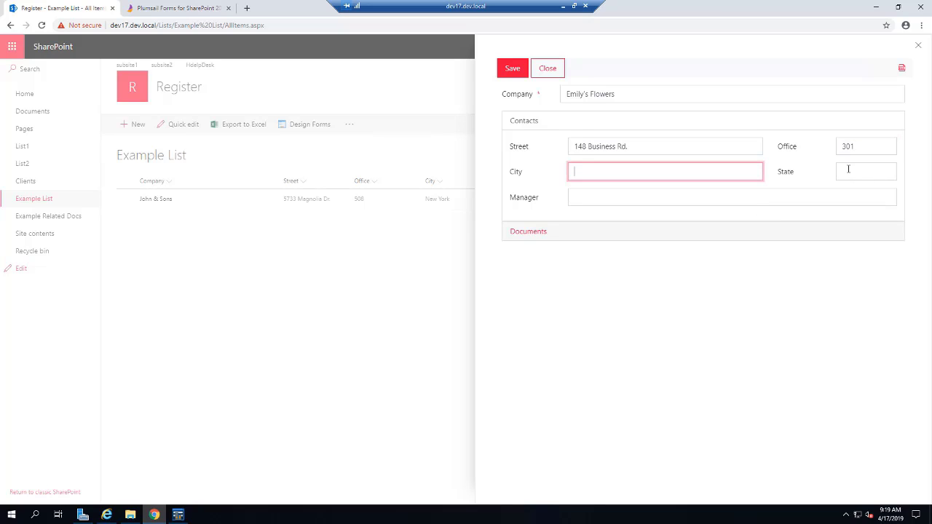
type("New Orleans")
left_click(857, 175)
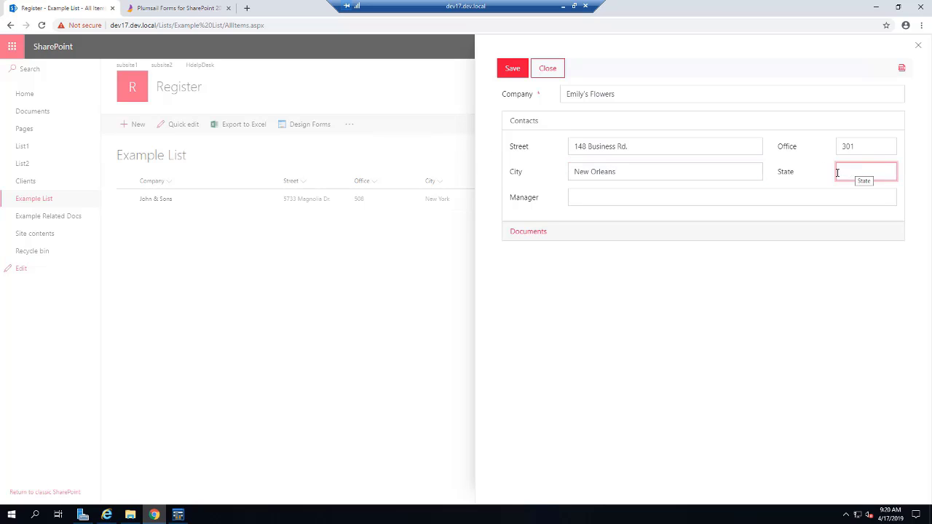
type("LA")
left_click(618, 199)
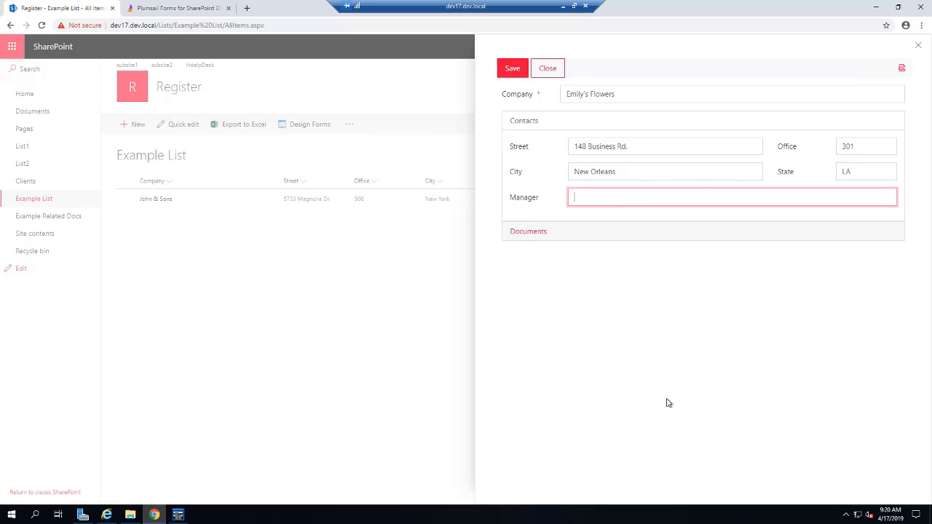
left_click(545, 235)
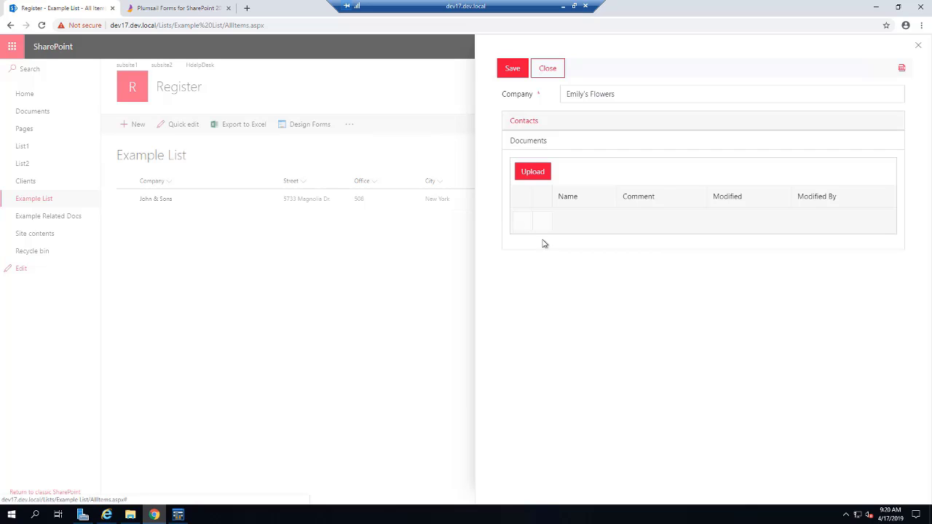
Step: Upload Contract.docx and Document.docx together into the Documents table
left_click(534, 173)
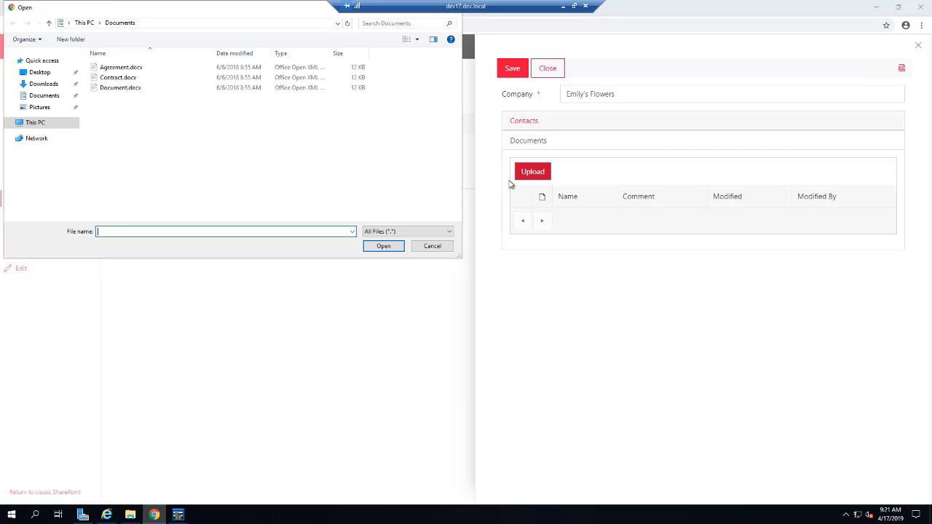
left_click(118, 77)
left_click(120, 87, "shift")
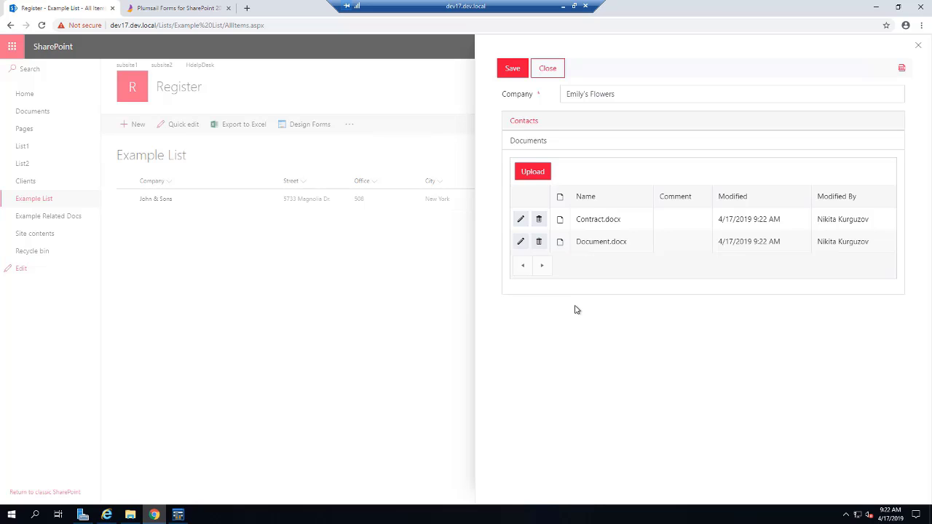
Step: Comment them 'Flower delivery contract' and 'Essential document', then save the Emily's Flowers item
left_click(520, 218)
left_click(665, 219)
type("Flower delivery co")
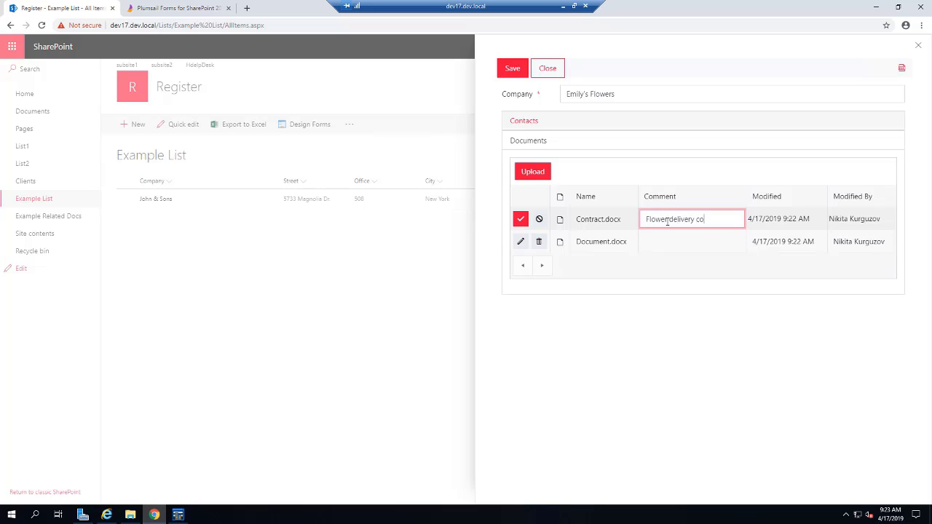
left_click(519, 219)
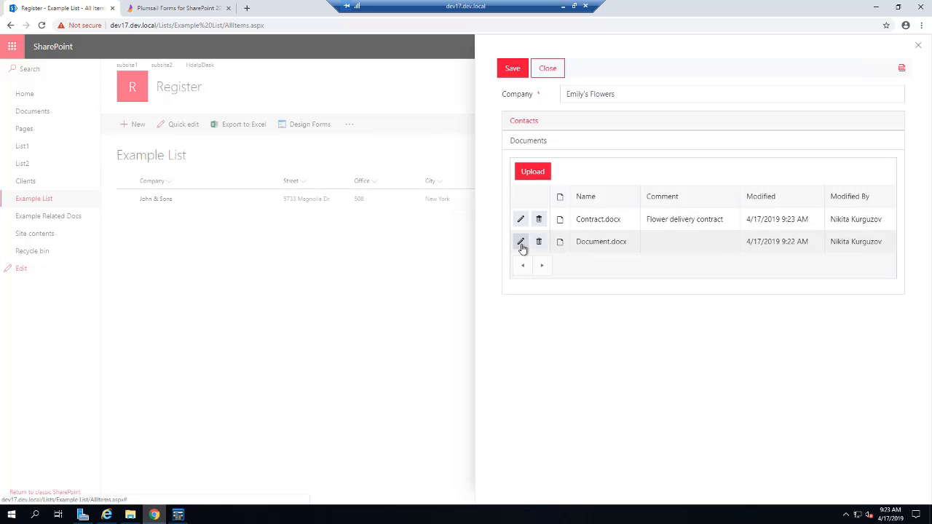
left_click(520, 243)
left_click(673, 242)
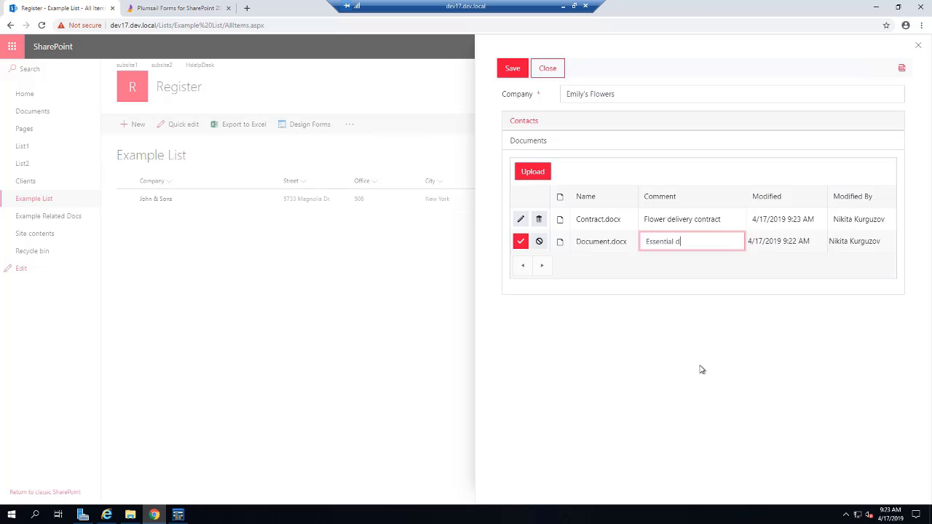
left_click(521, 241)
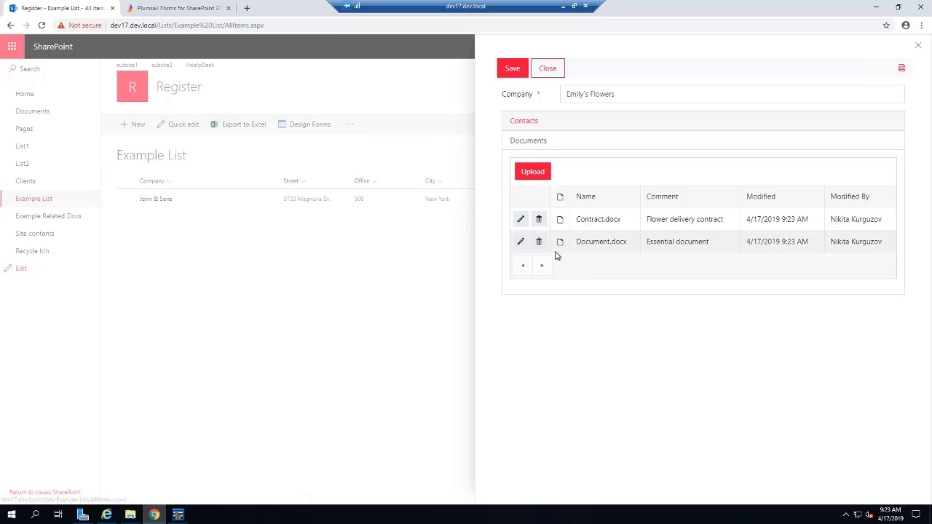
left_click(513, 69)
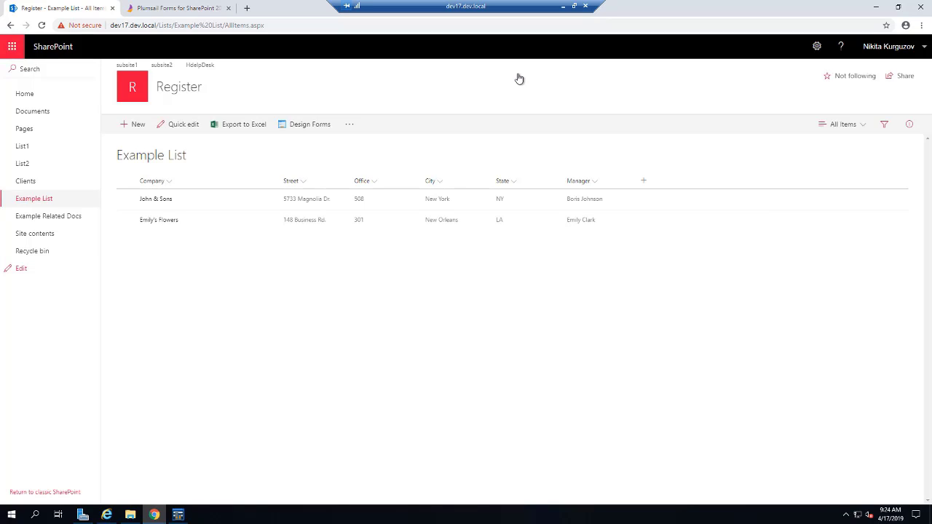
Step: Open the John & Sons item, check its Documents section, and close it
left_click(161, 199)
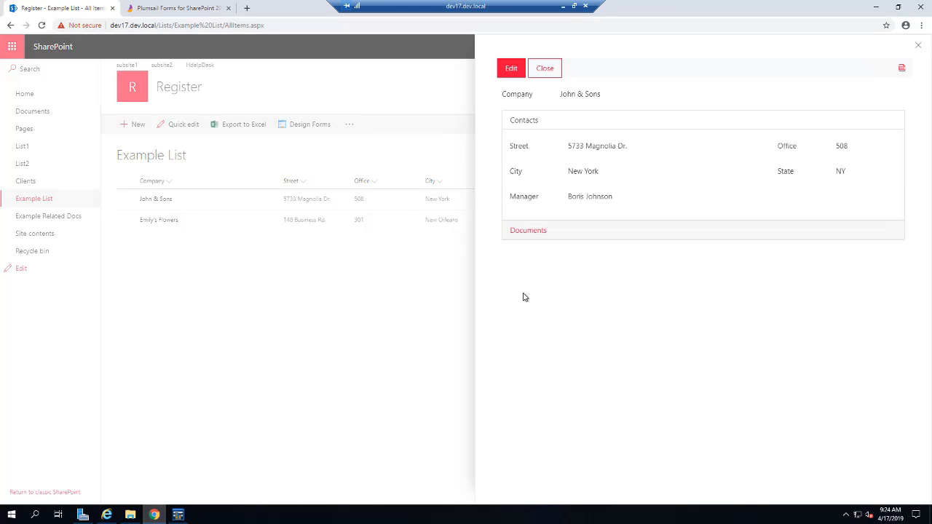
left_click(540, 231)
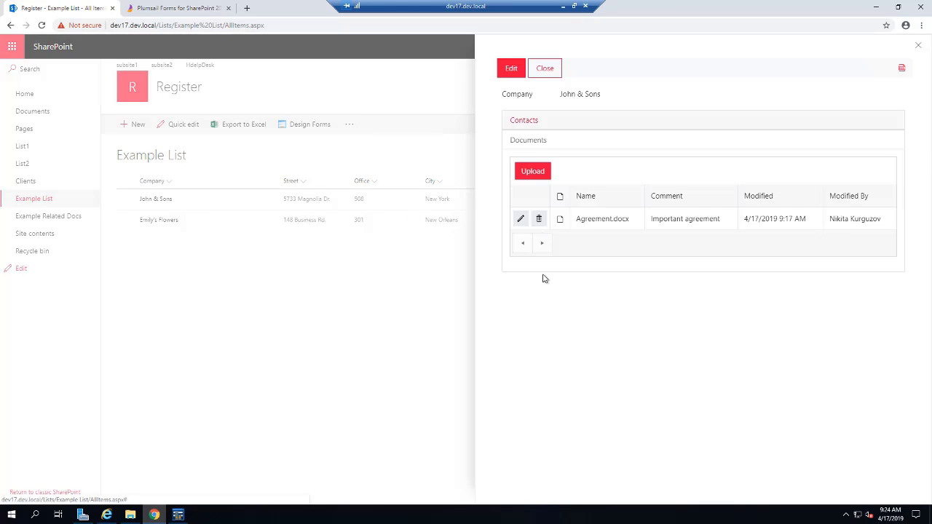
left_click(540, 69)
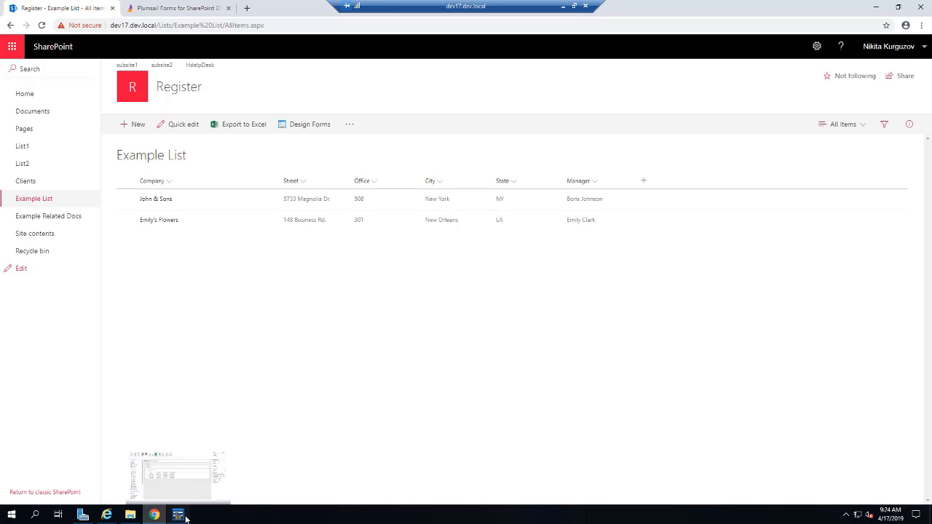
Step: Bring back the Plumsail Forms designer and switch to the Display form
left_click(178, 514)
left_click(754, 157)
left_click(736, 210)
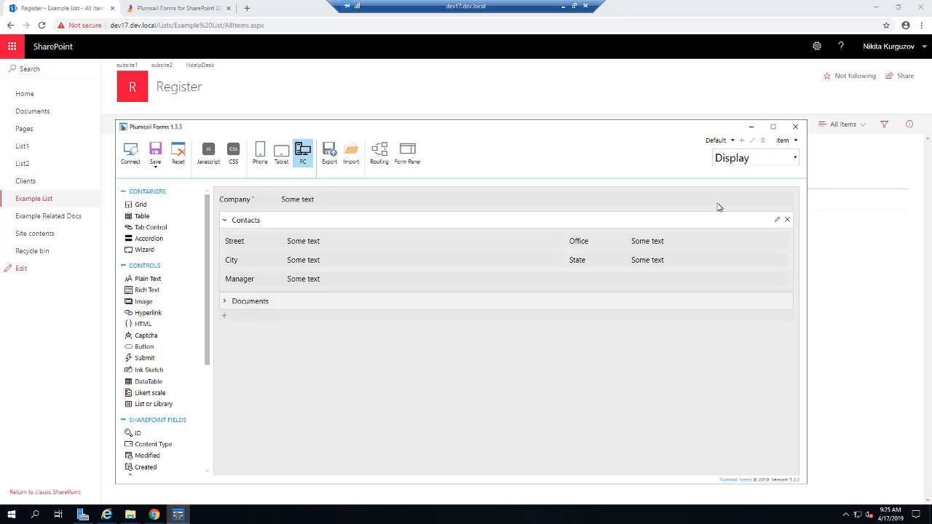
Step: Set the Documents DataTable's ReadOnly setting to True
left_click(374, 303)
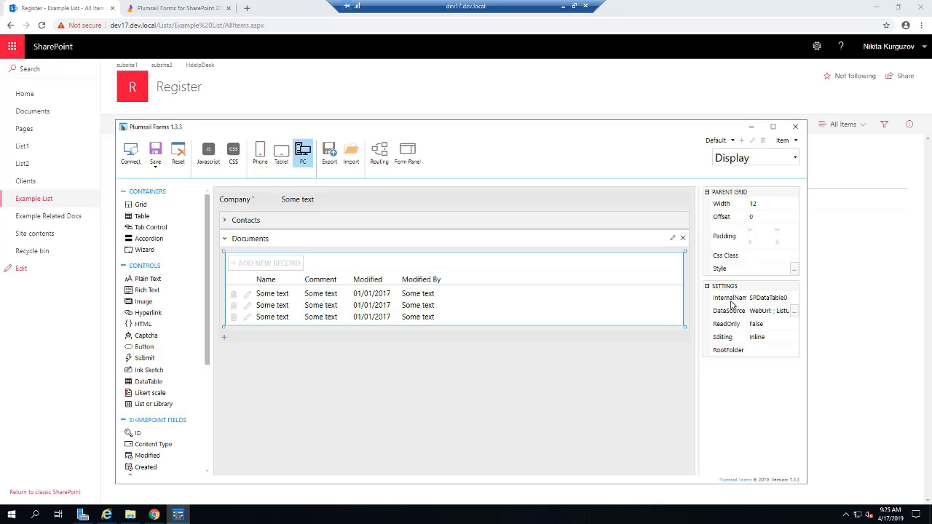
left_click(776, 328)
left_click(777, 337)
Step: Save the Display form layout and open the Emily's Flowers item from the list
left_click(155, 156)
left_click(172, 213)
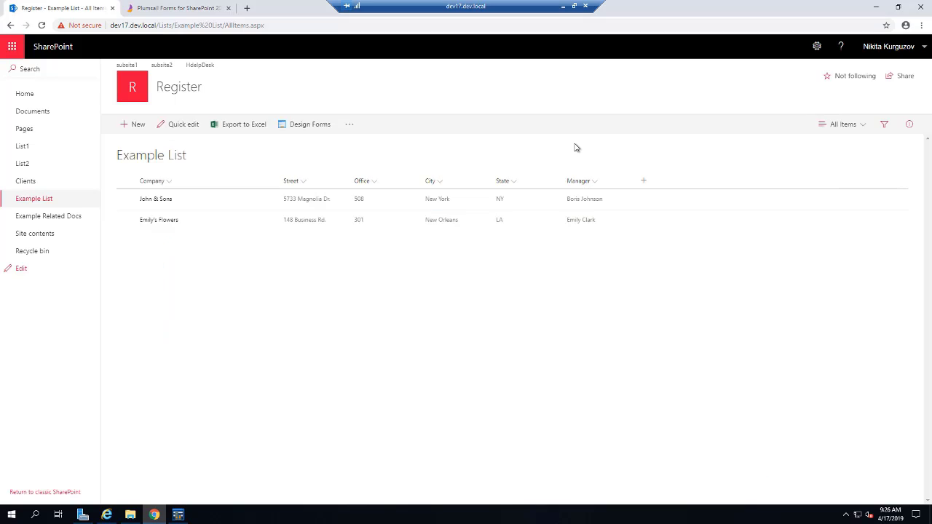
left_click(750, 126)
left_click(170, 220)
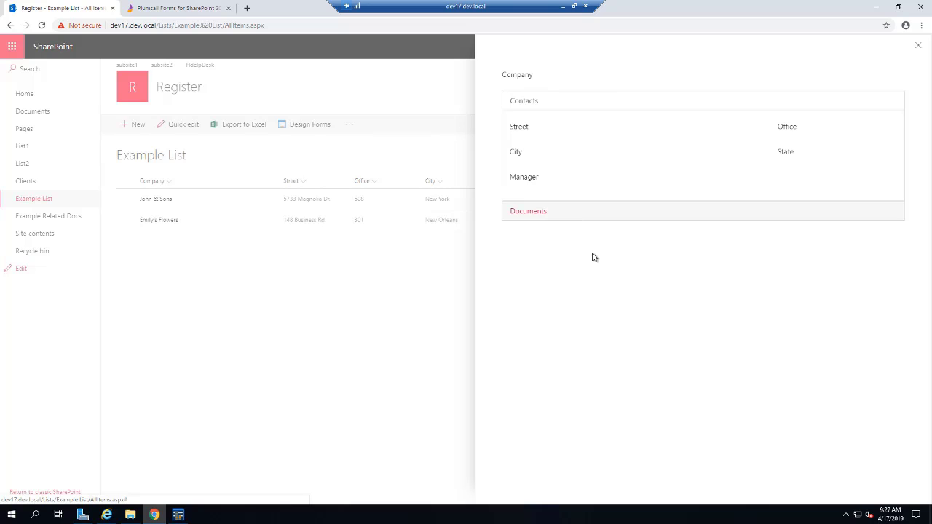
Step: Compare Emily's Flowers' Documents on display and edit forms, then close the item and minimize Chrome
left_click(561, 236)
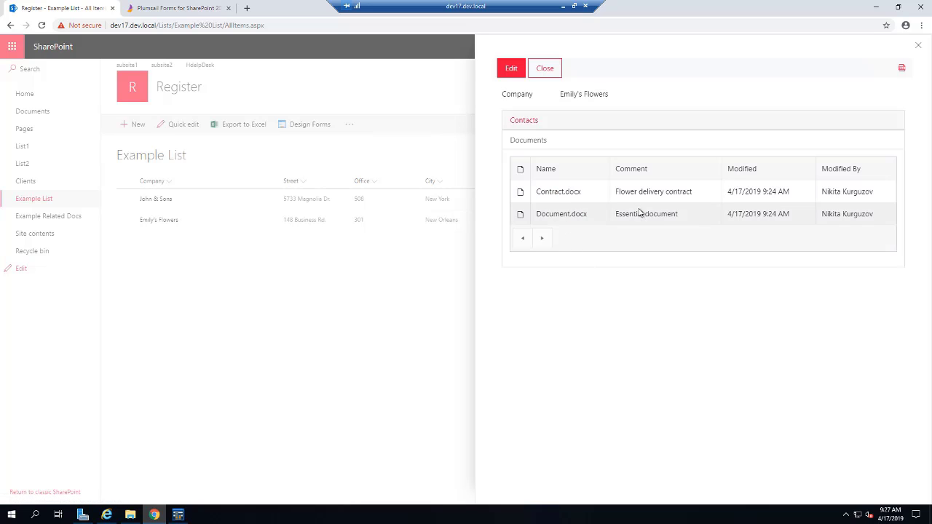
left_click(555, 122)
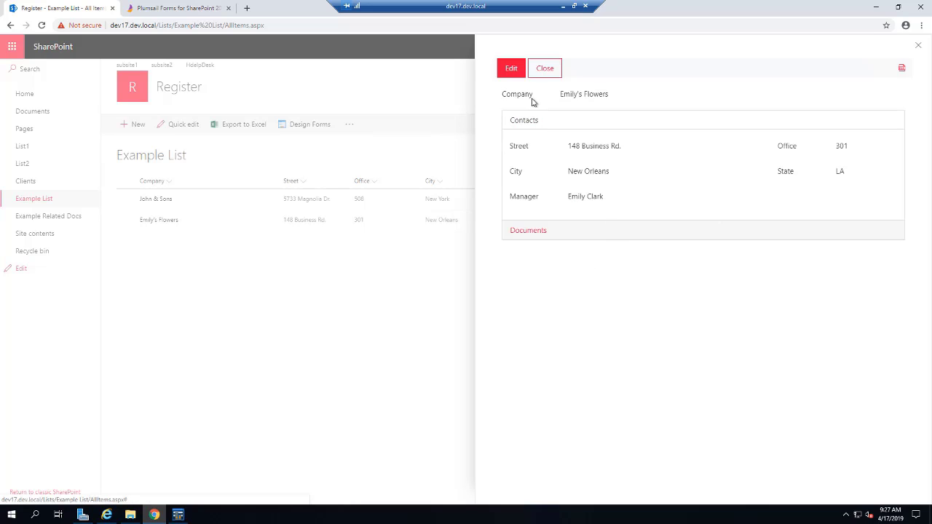
left_click(511, 72)
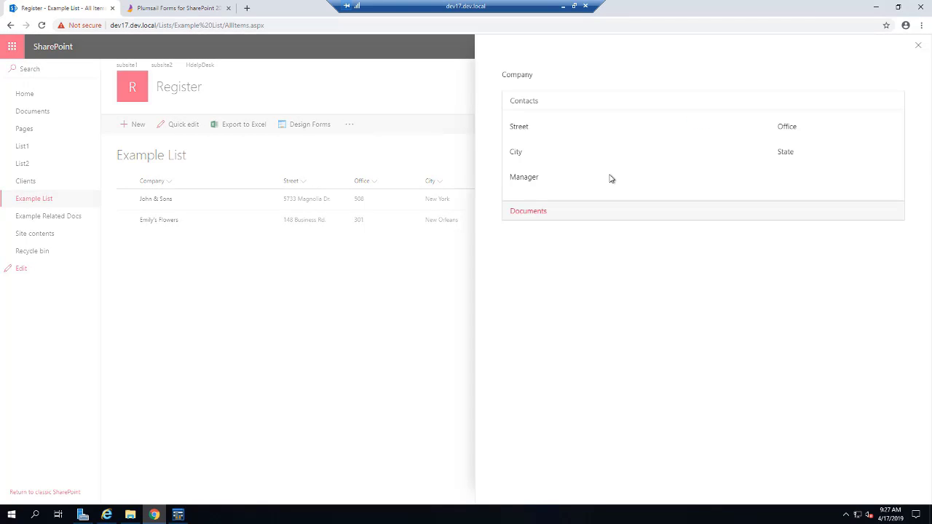
left_click(602, 229)
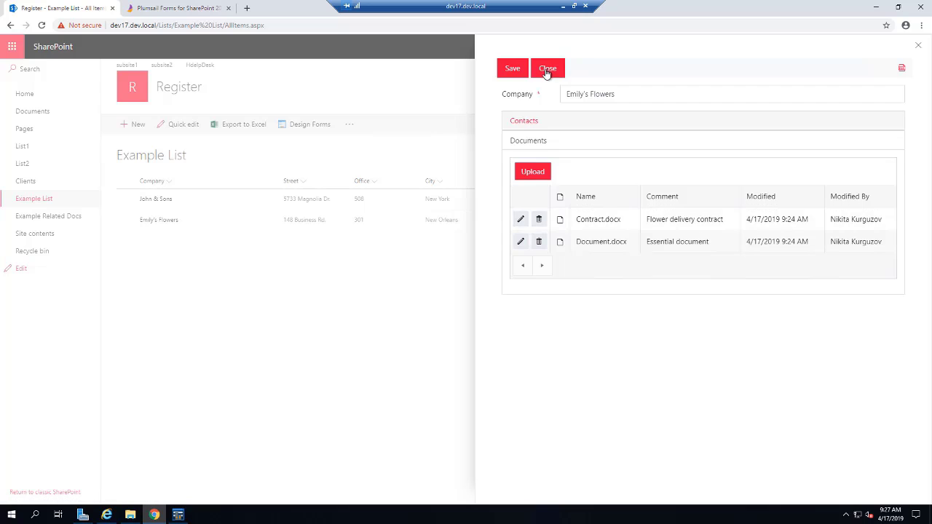
left_click(547, 69)
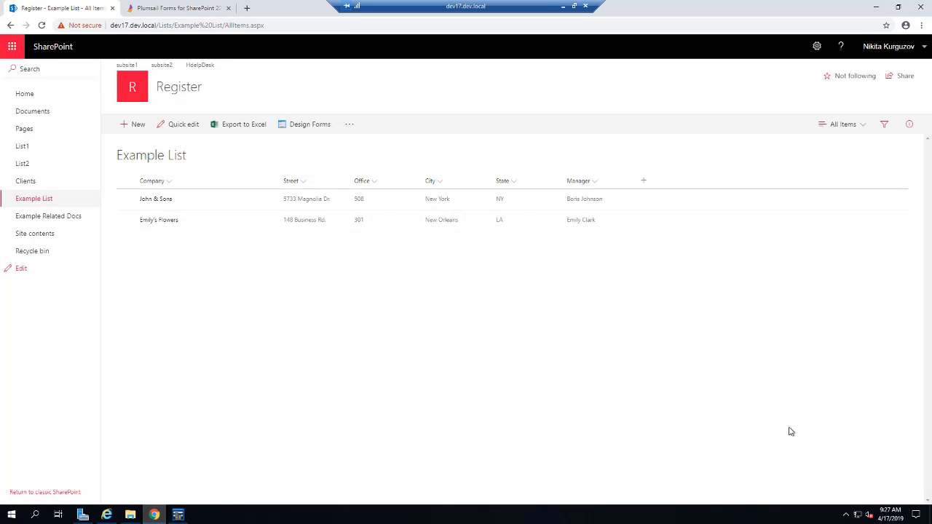
left_click(875, 7)
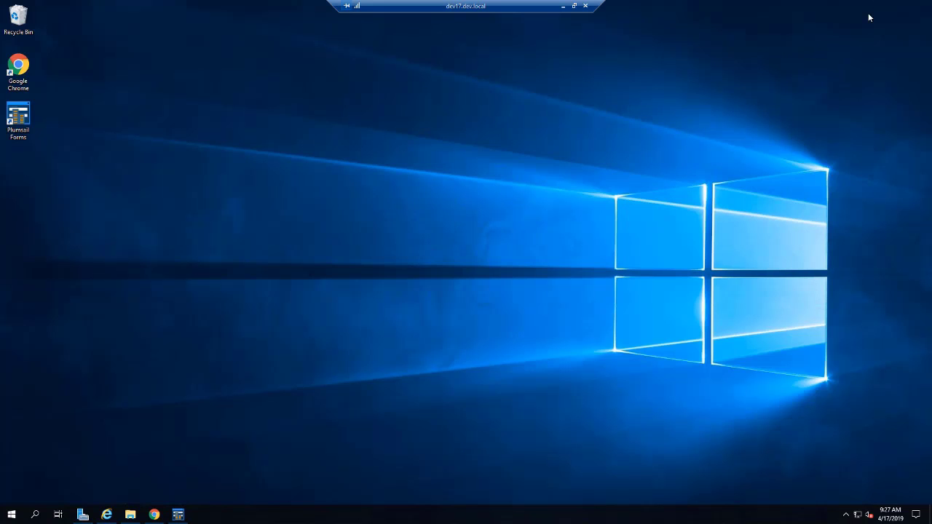